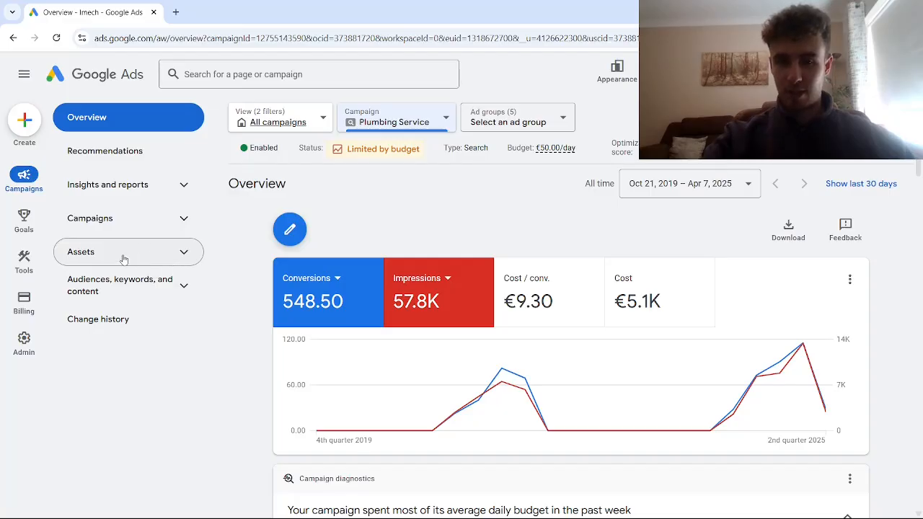
# Open the Plumbing Service campaign's assets and show the Call type to add a new call asset
pyautogui.click(123, 257)
pyautogui.click(115, 287)
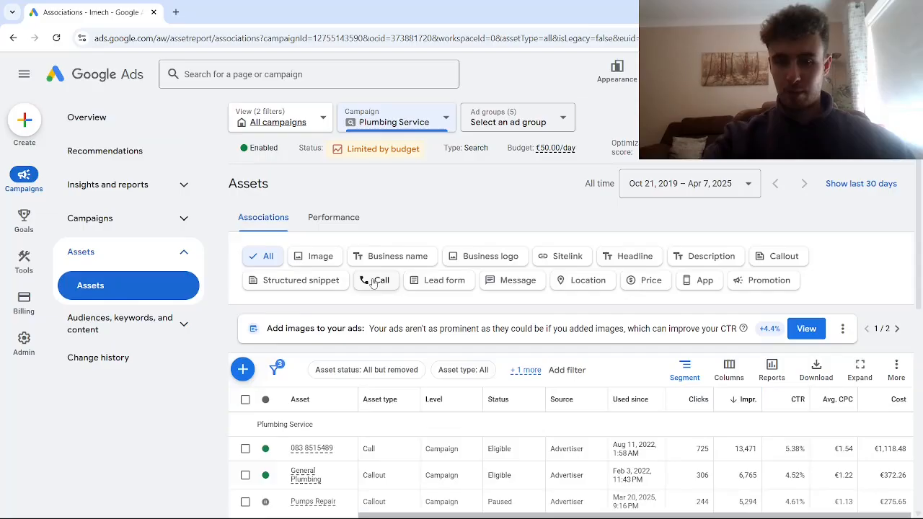
pyautogui.click(373, 281)
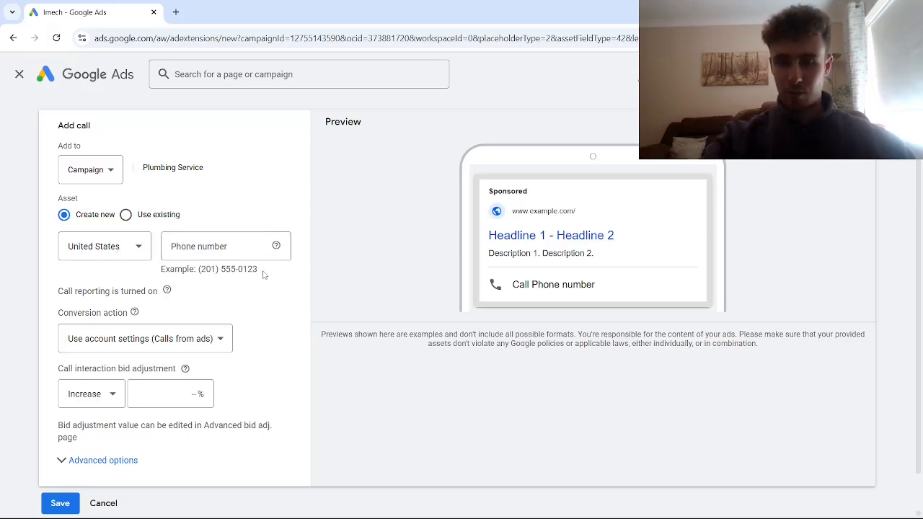
# Fill in the call asset's phone number with the United States example number from the form and save the asset
pyautogui.moveTo(264, 274); pyautogui.dragTo(197, 271)
pyautogui.hotkey('ctrl', 'c')
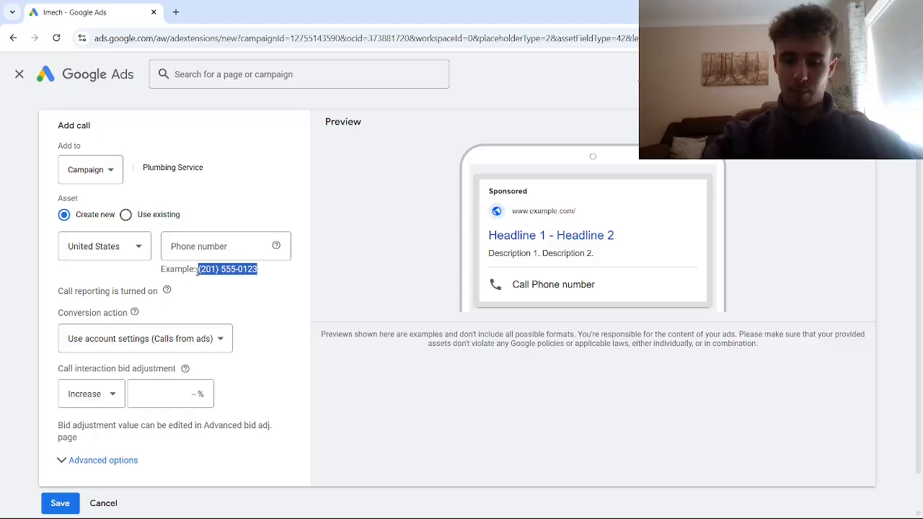
pyautogui.click(209, 248)
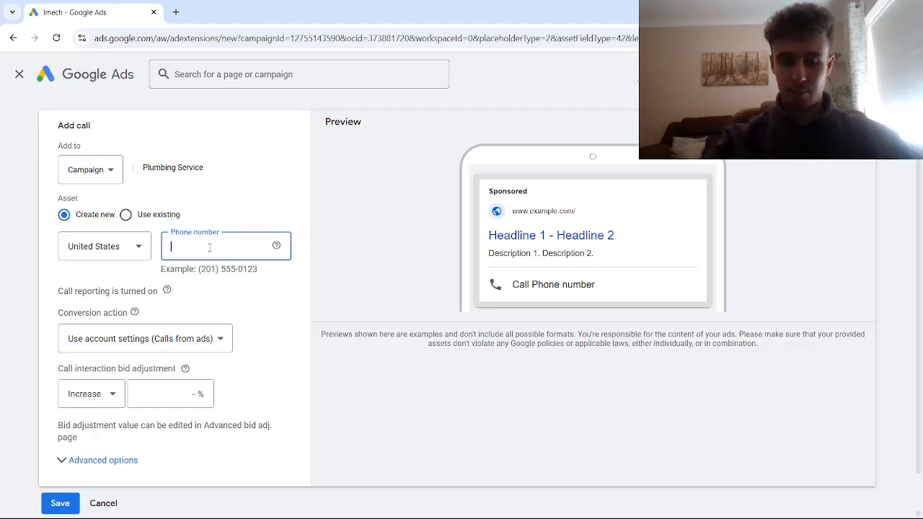
pyautogui.hotkey('ctrl', 'v')
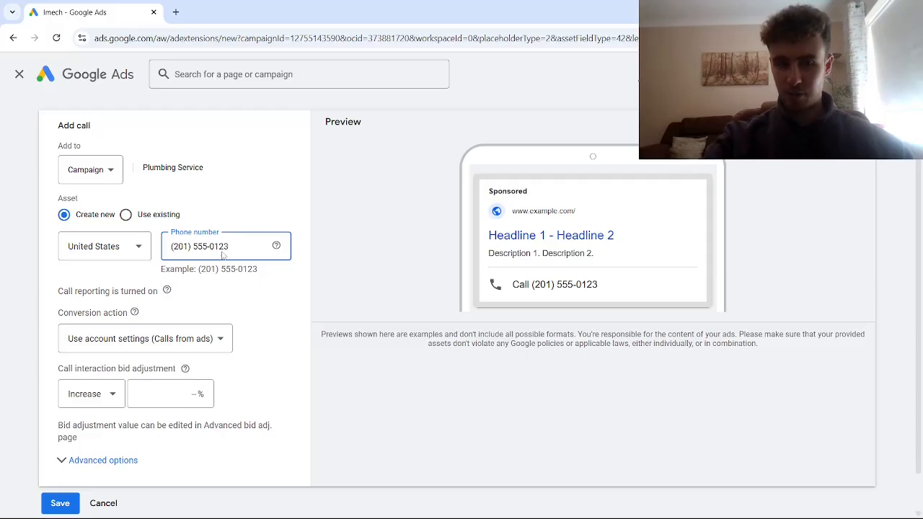
pyautogui.scroll(-1, 222, 253)
pyautogui.click(50, 465)
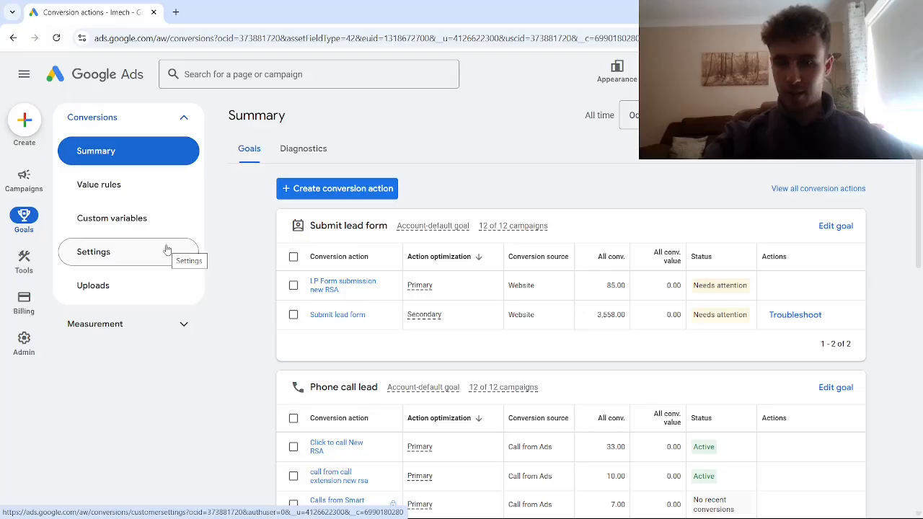
# Create a conversion action in the Phone call lead category with Calls from ads as its source
pyautogui.click(307, 191)
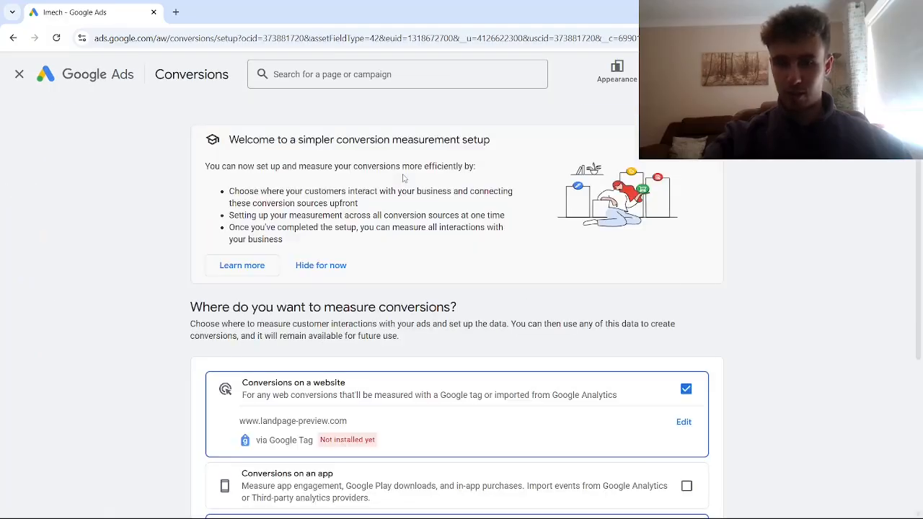
pyautogui.scroll(-4, 570, 281)
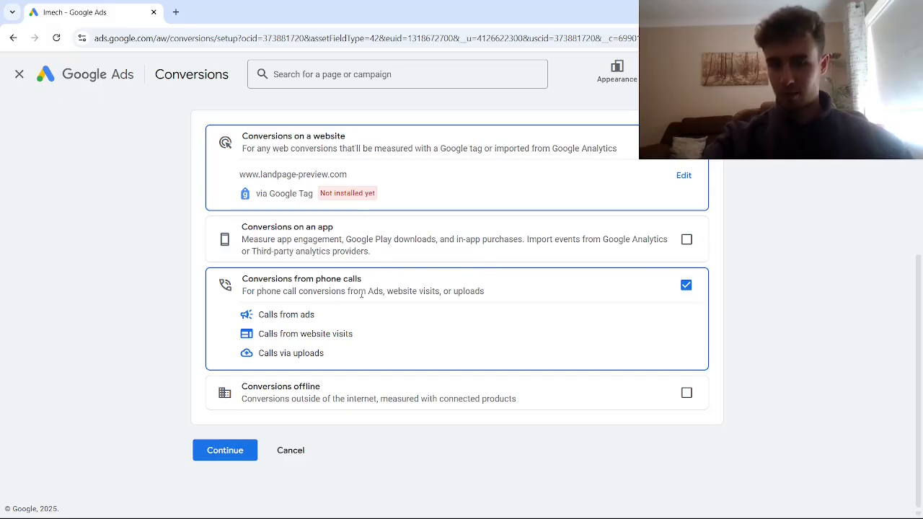
pyautogui.click(241, 450)
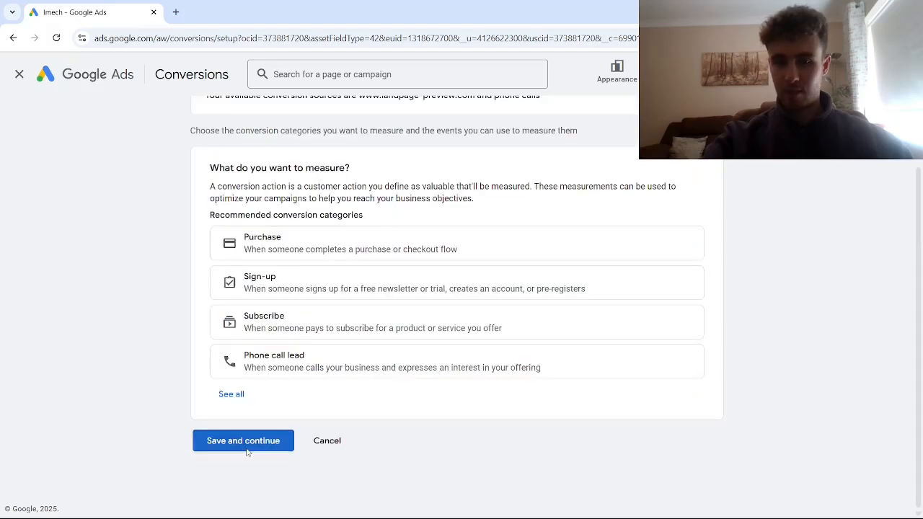
pyautogui.click(231, 394)
pyautogui.scroll(-6, 289, 395)
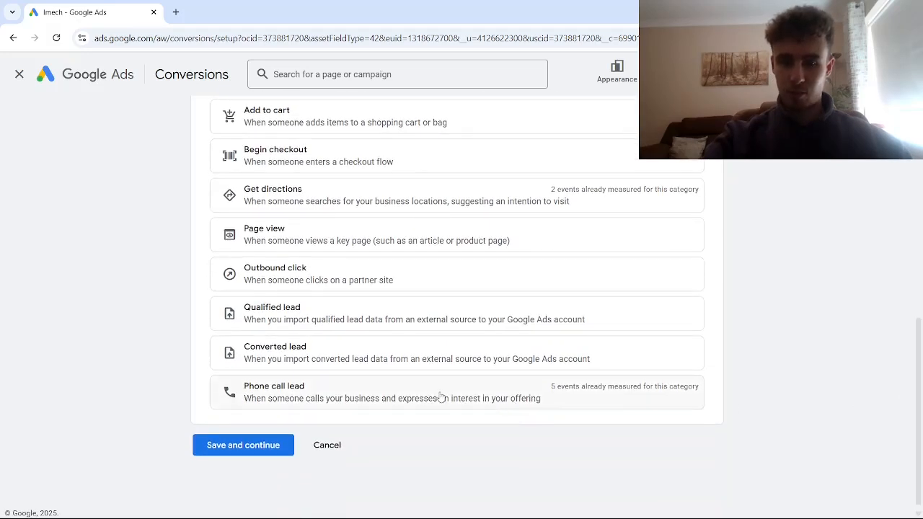
pyautogui.click(441, 396)
pyautogui.click(427, 294)
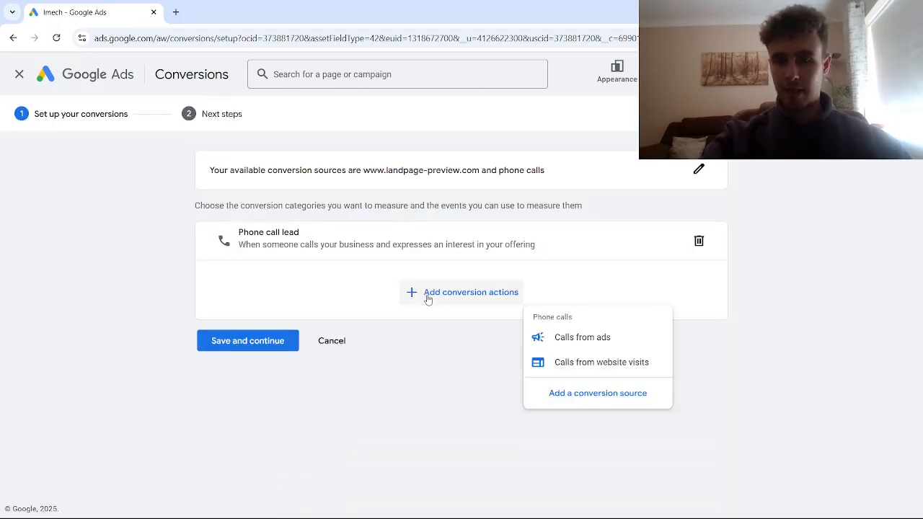
pyautogui.click(556, 340)
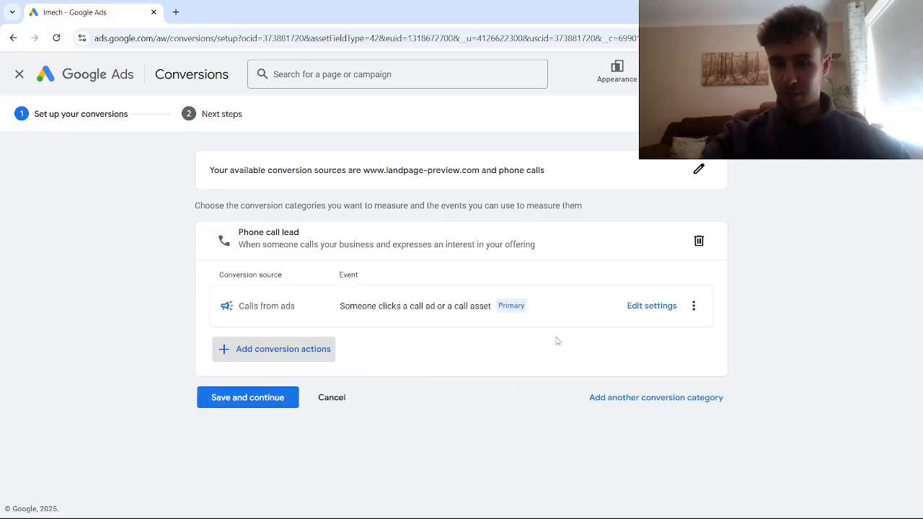
# Name the conversion "Calls from call extension for video" and choose not to use a value for it
pyautogui.click(639, 311)
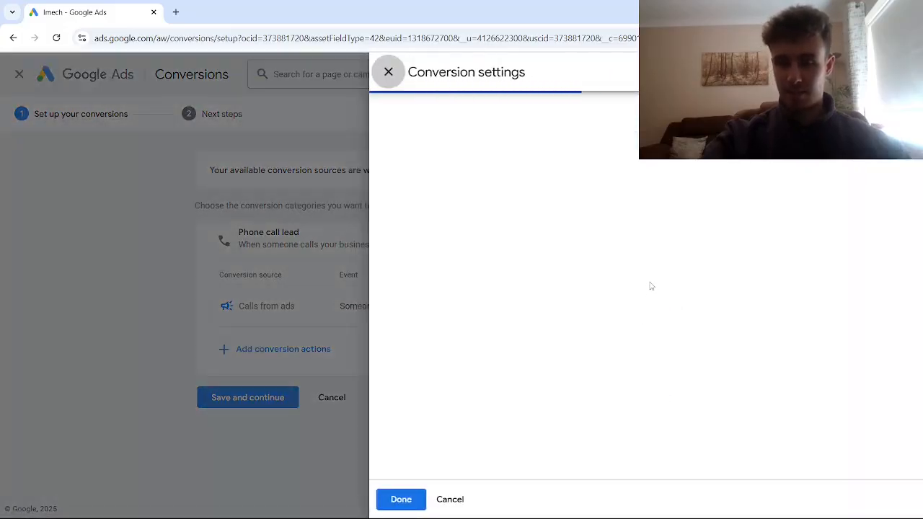
pyautogui.click(586, 155)
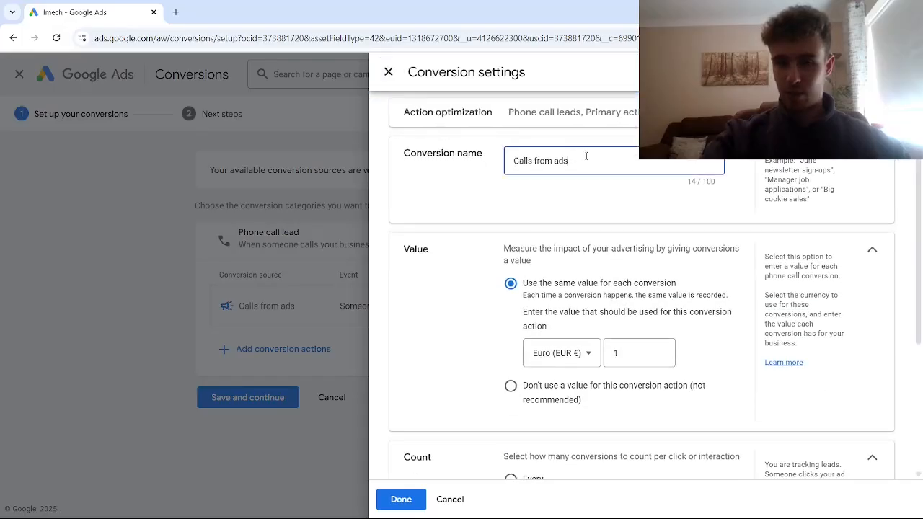
pyautogui.moveTo(586, 156); pyautogui.dragTo(553, 161)
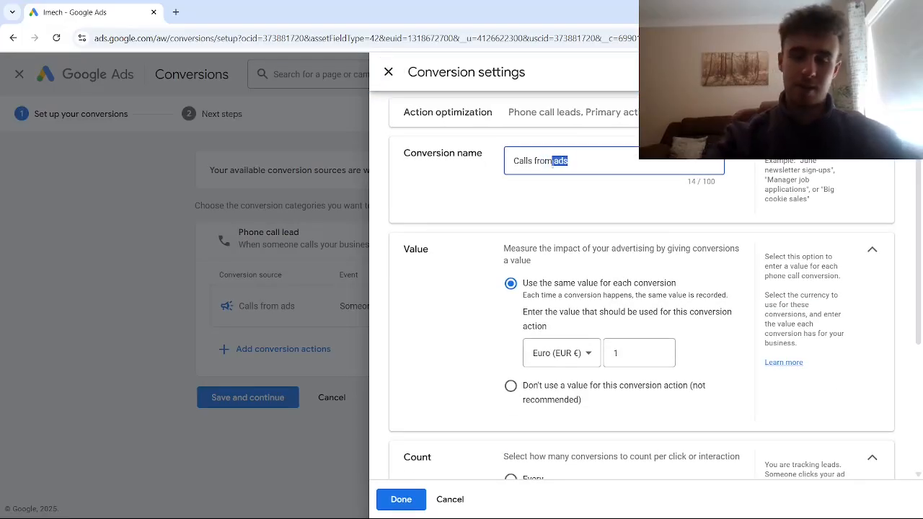
pyautogui.press('BackSpace')
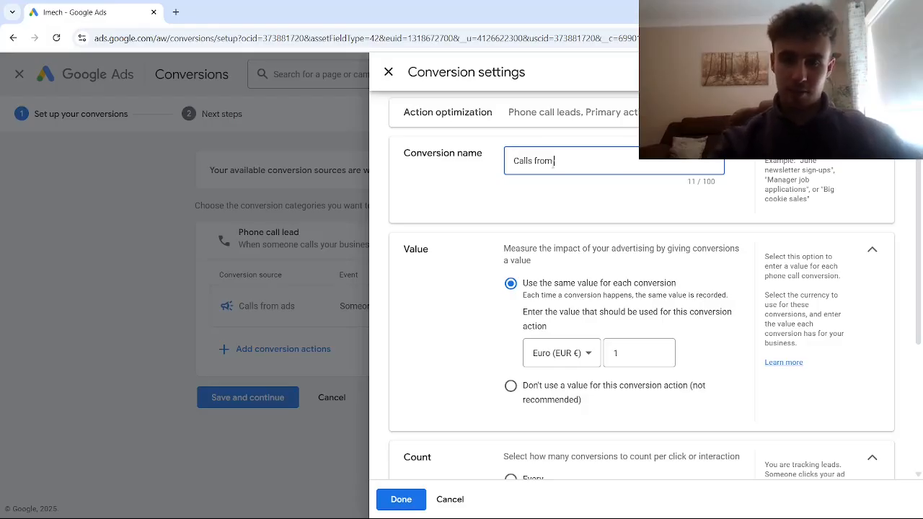
pyautogui.write('all extension ')
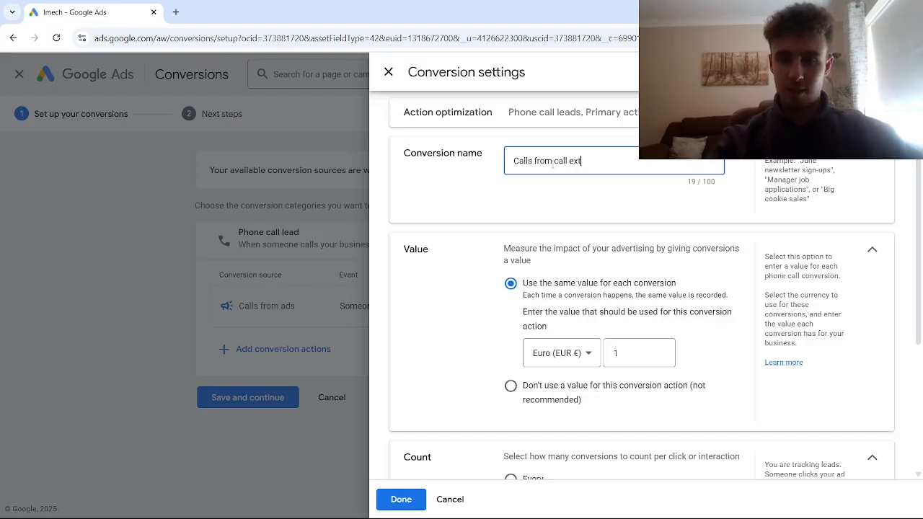
pyautogui.write('for vide')
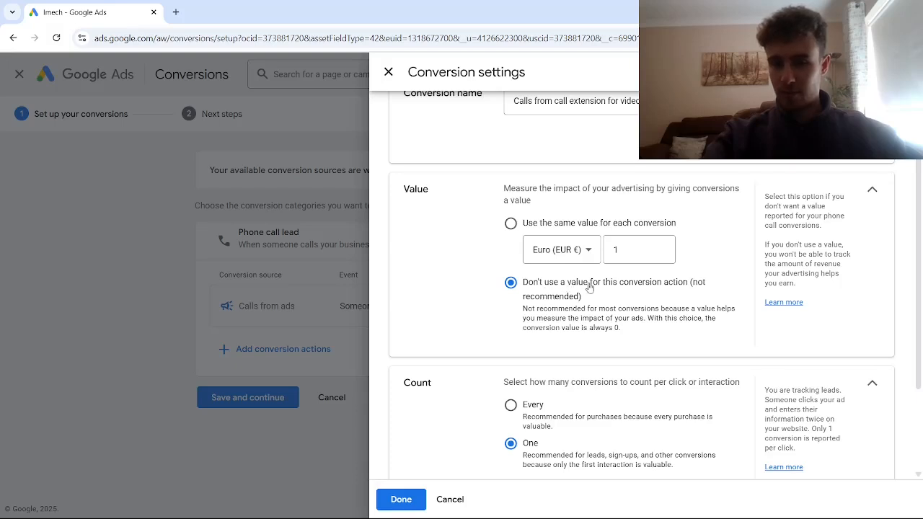
# Set the conversion's minimum call length to 1 second, then save the conversion action and finish the setup
pyautogui.scroll(-2, 576, 340)
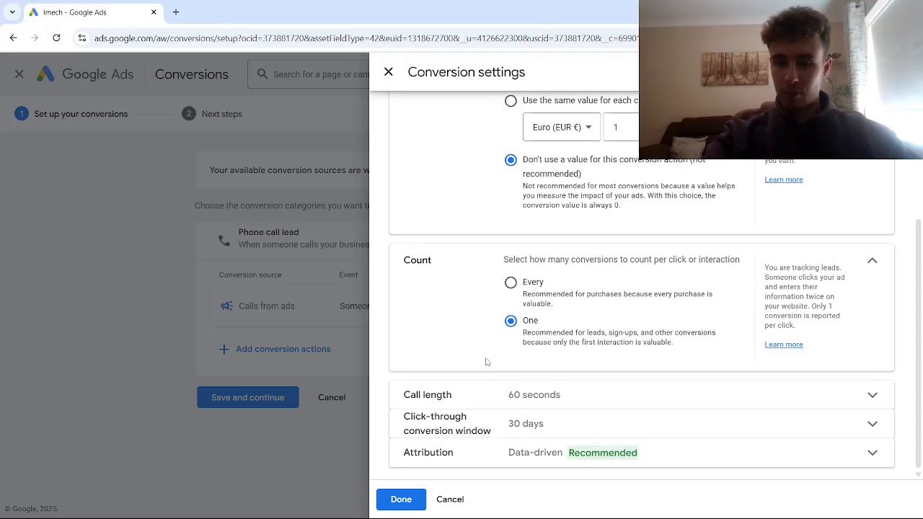
pyautogui.click(538, 396)
pyautogui.scroll(-1, 538, 377)
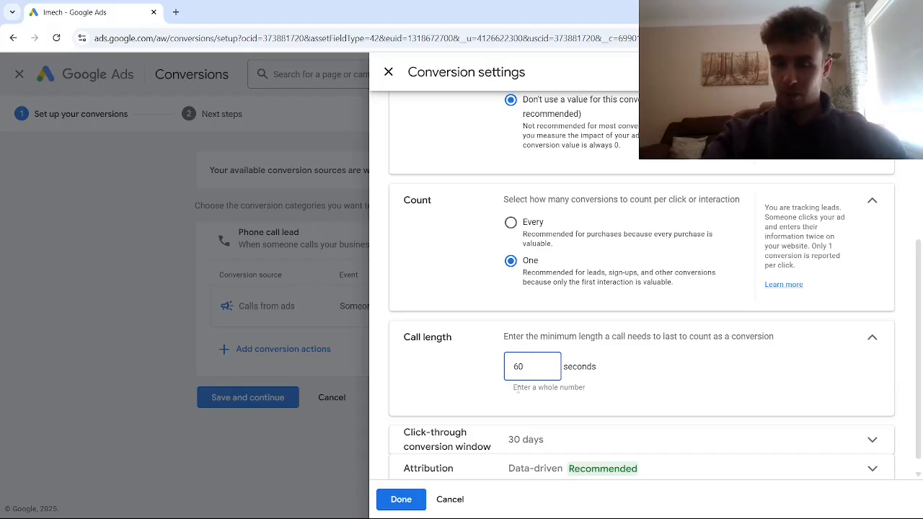
pyautogui.press('BackSpace')
pyautogui.press('BackSpace')
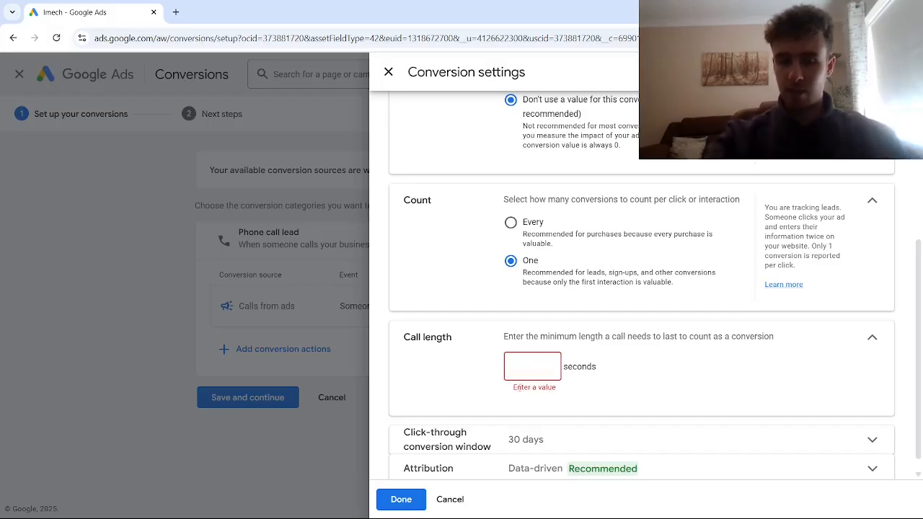
pyautogui.write('1')
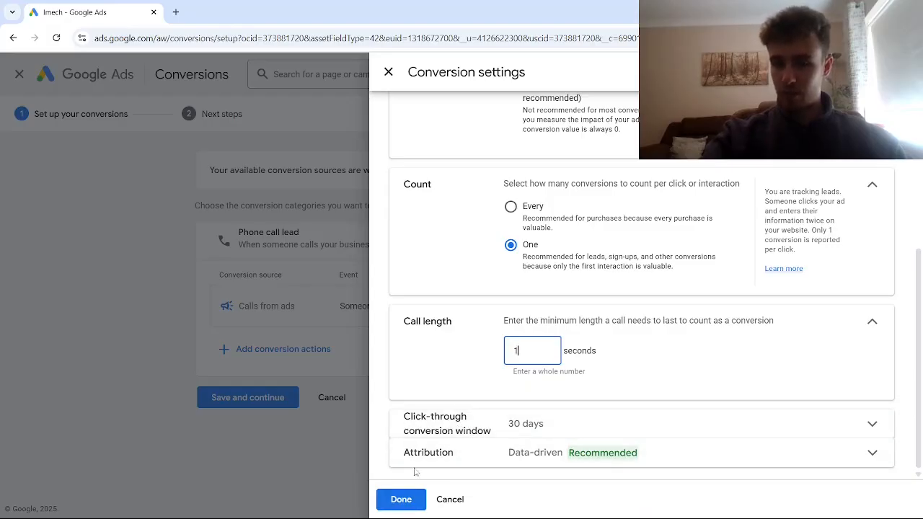
pyautogui.click(401, 500)
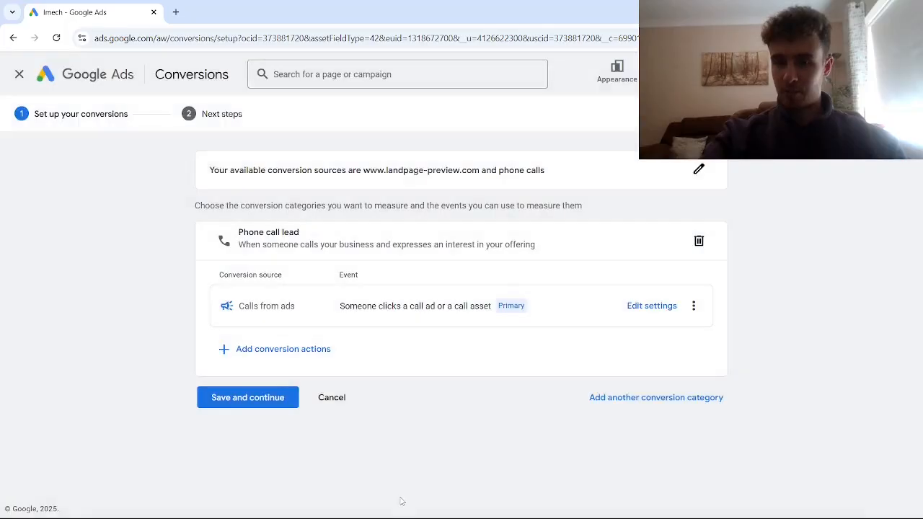
pyautogui.click(253, 402)
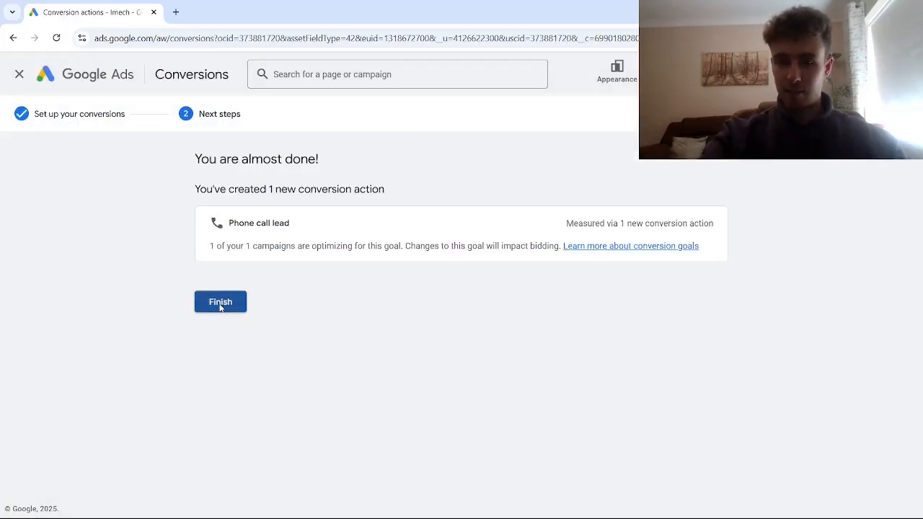
pyautogui.click(221, 300)
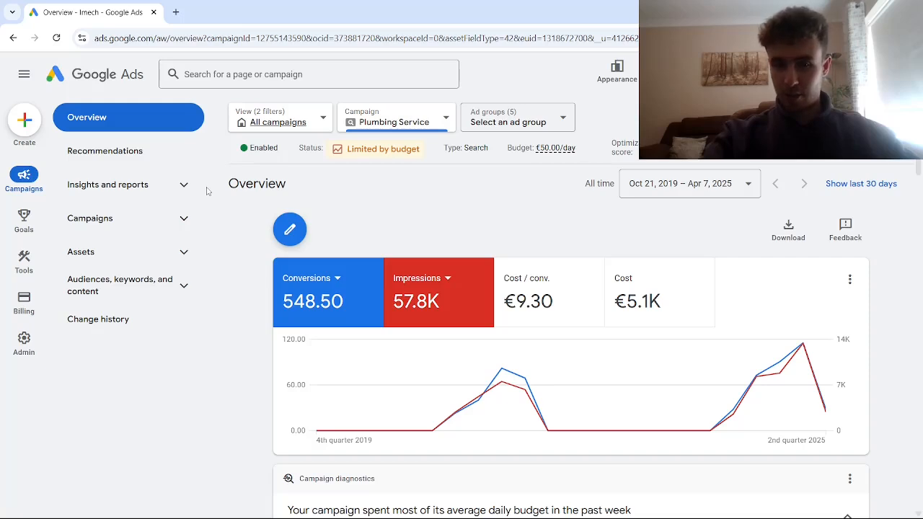
# Edit the new call asset to use "Calls from call extension for video" as its conversion action and save it
pyautogui.click(159, 262)
pyautogui.click(160, 285)
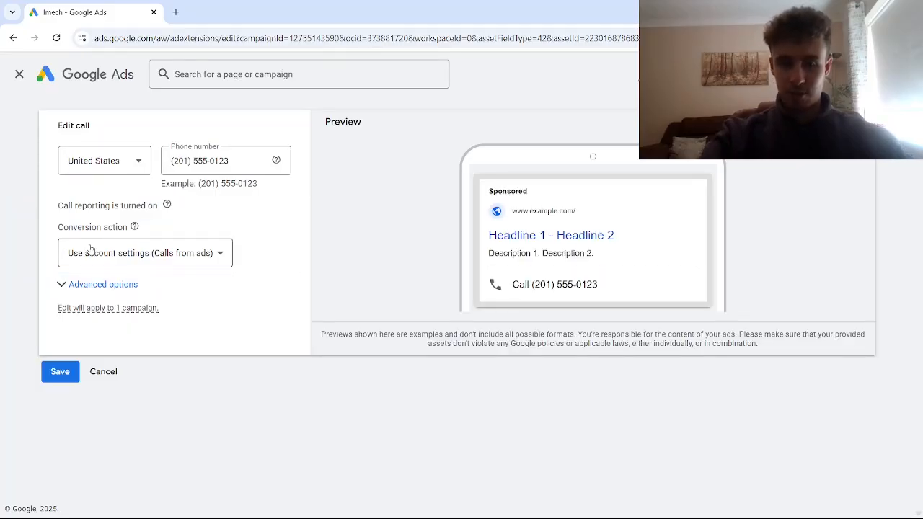
pyautogui.click(124, 254)
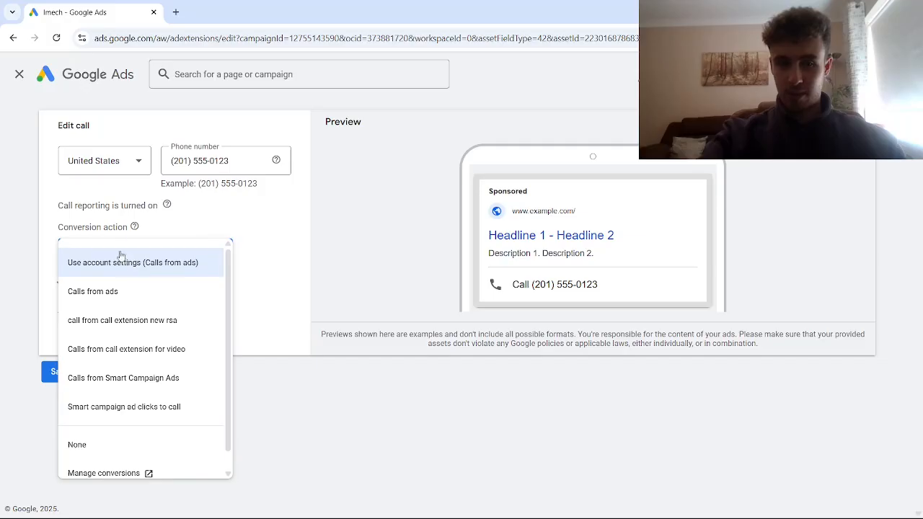
pyautogui.click(117, 351)
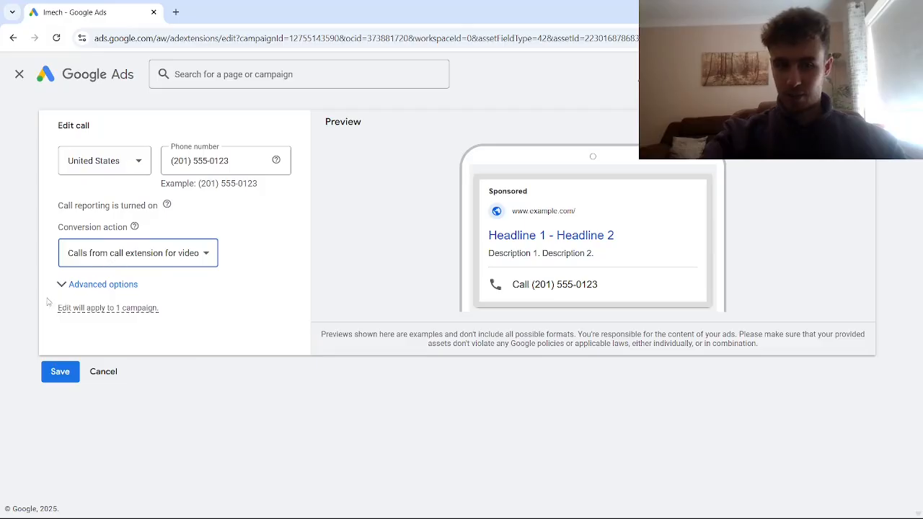
pyautogui.click(61, 374)
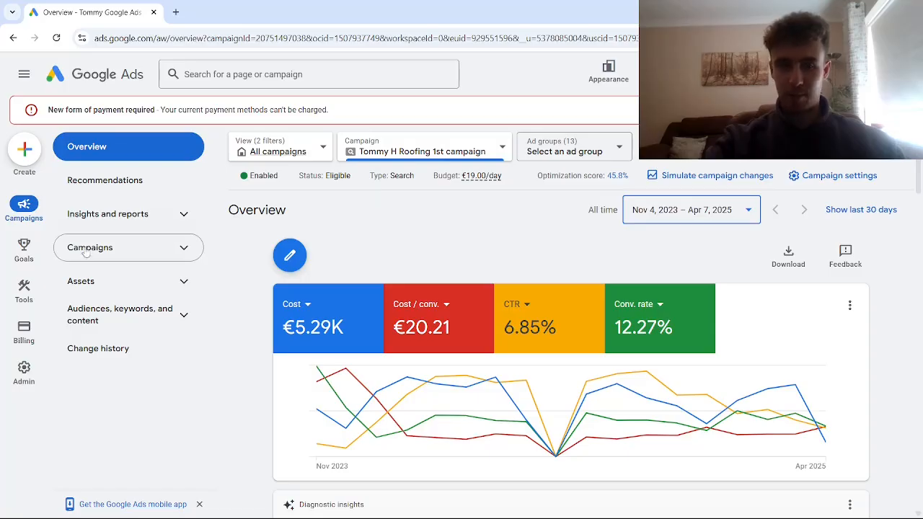
# Create another conversion action in the Phone call lead category with Calls from ads as its source
pyautogui.moveTo(27, 242)
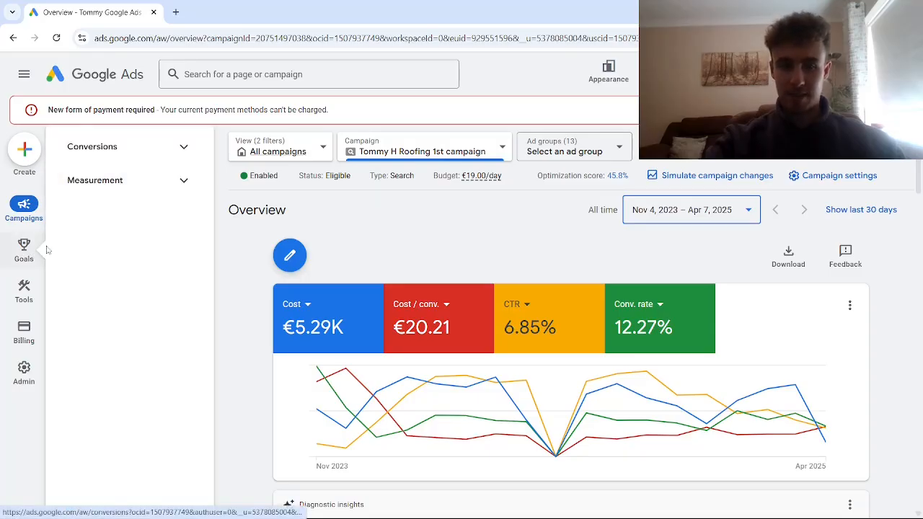
pyautogui.click(93, 150)
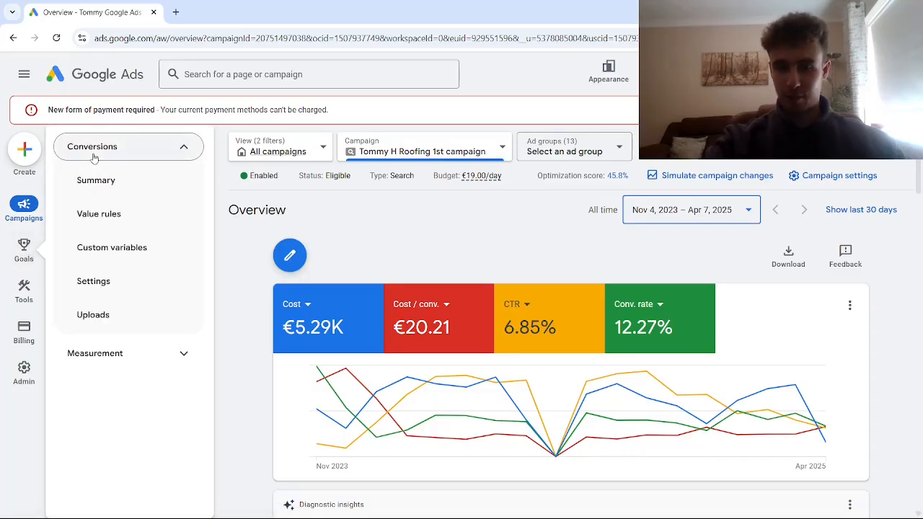
pyautogui.click(95, 181)
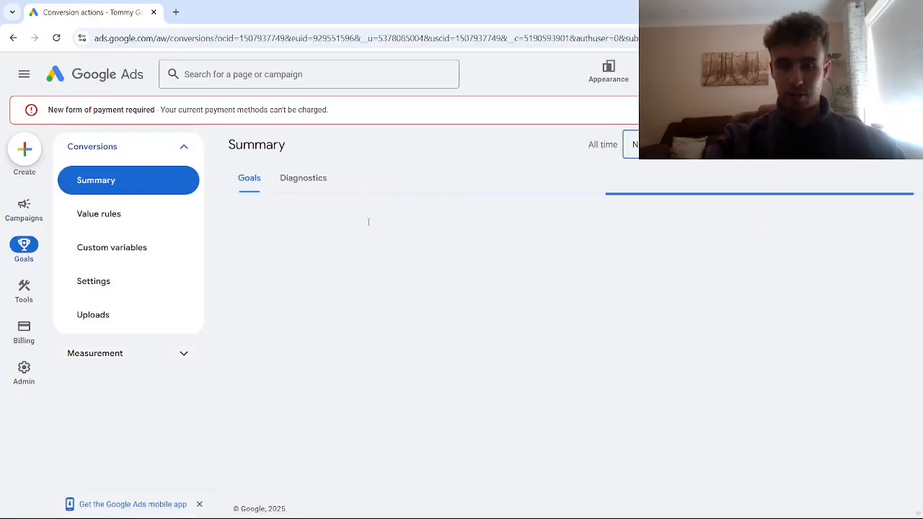
pyautogui.scroll(-5, 409, 287)
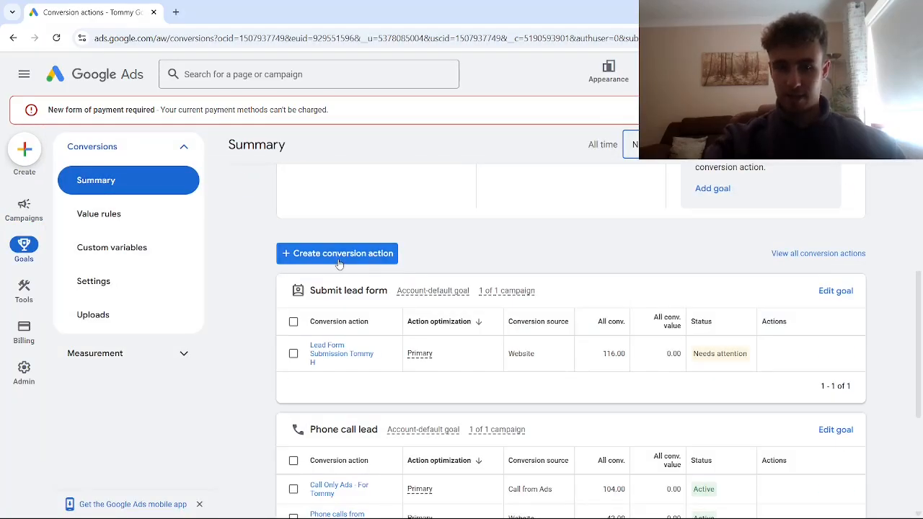
pyautogui.click(340, 261)
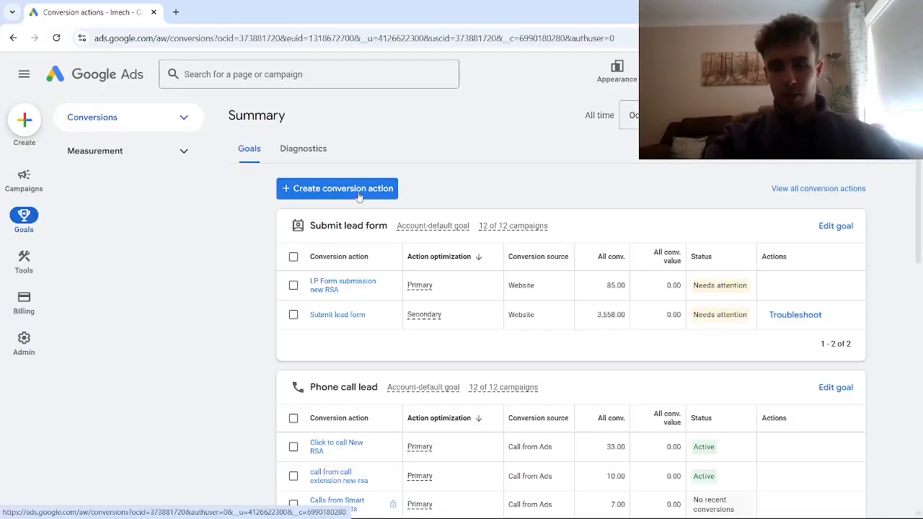
pyautogui.click(359, 191)
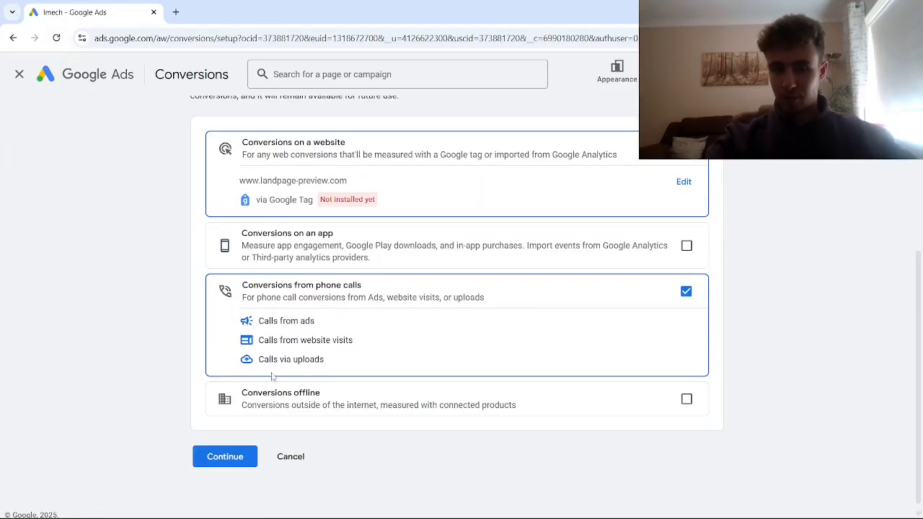
pyautogui.click(225, 457)
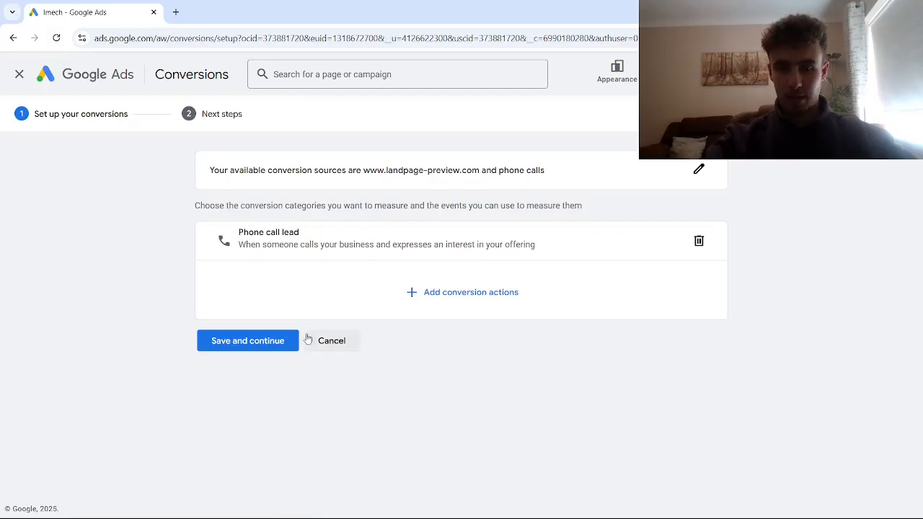
pyautogui.click(504, 303)
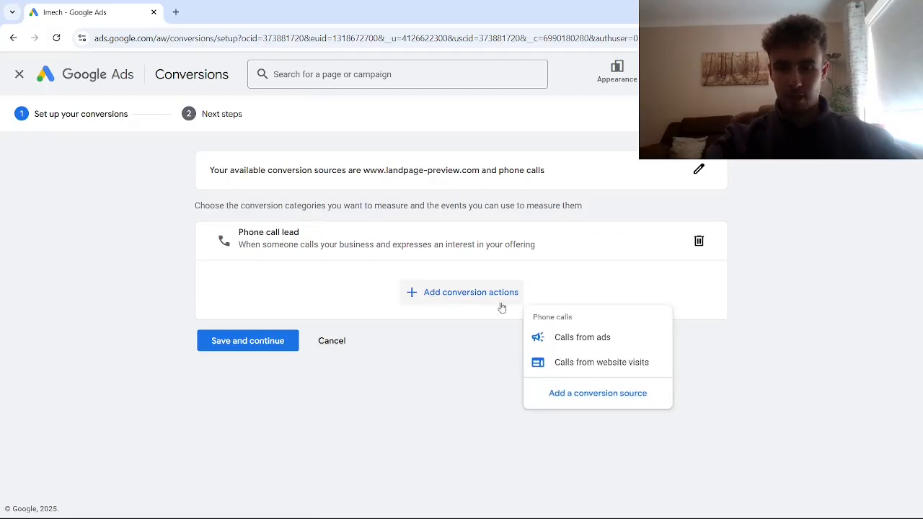
pyautogui.click(566, 339)
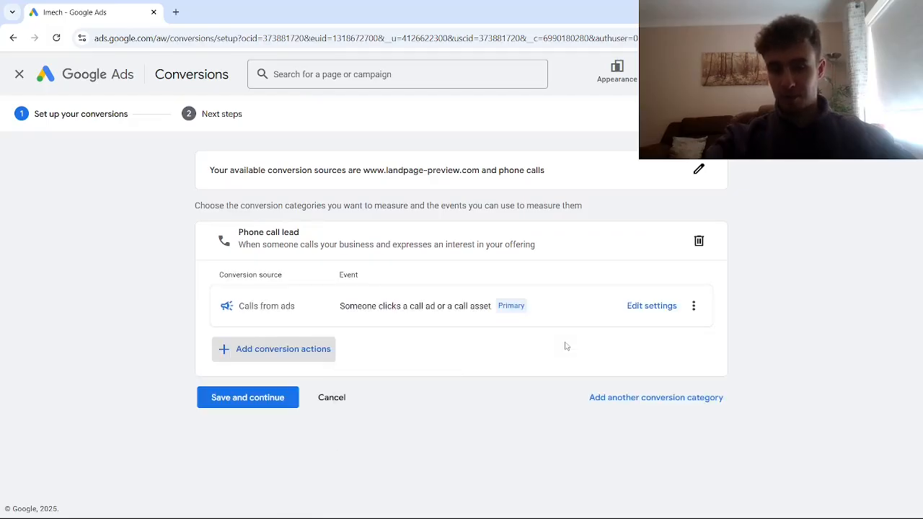
# Rename the conversion to identify calls from the call-only ad and choose not to use a value for it
pyautogui.click(651, 305)
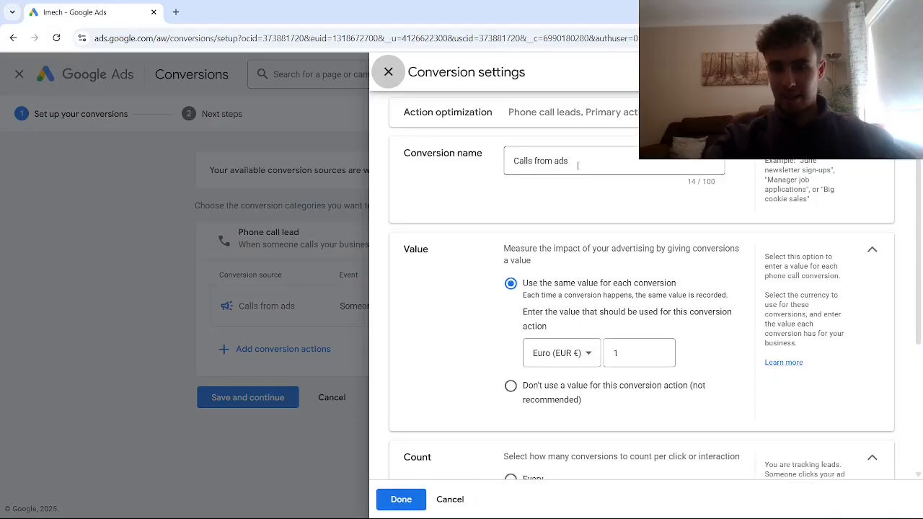
pyautogui.click(577, 165)
pyautogui.moveTo(577, 165); pyautogui.dragTo(540, 162)
pyautogui.press('BackSpace')
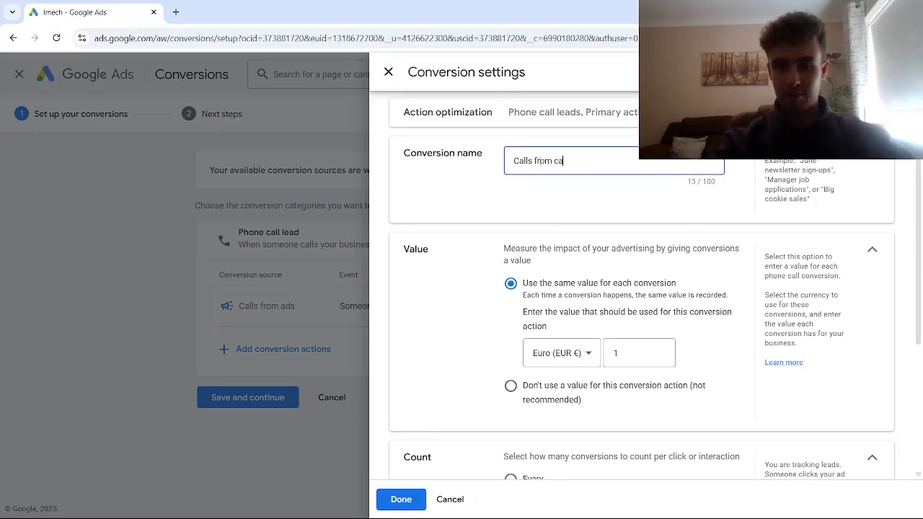
pyautogui.scroll(-1, 519, 227)
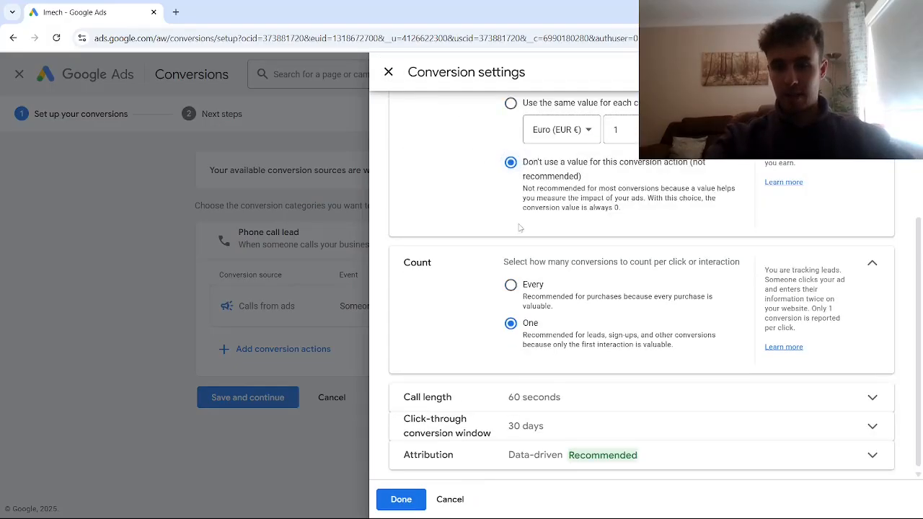
# Set the conversion's minimum call length to 1 second, finish its settings and save the conversion action
pyautogui.click(572, 398)
pyautogui.write('1')
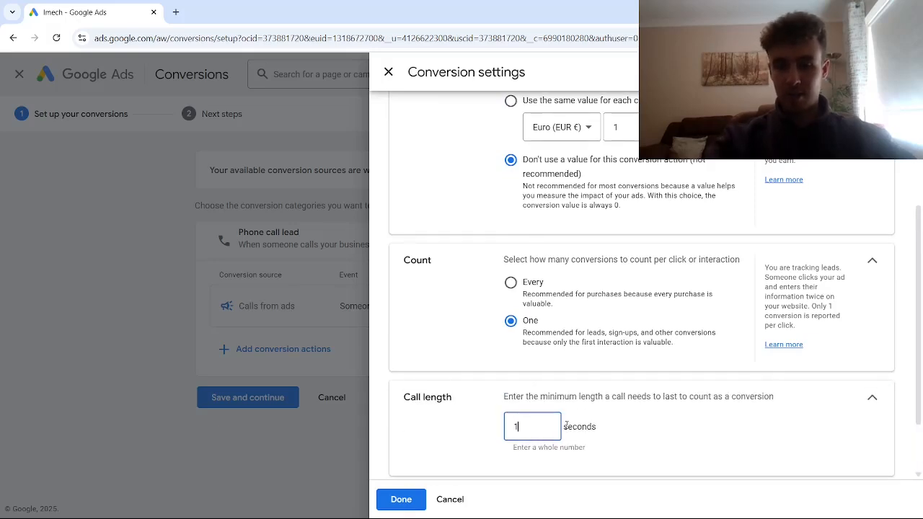
pyautogui.scroll(2, 548, 346)
pyautogui.scroll(-1, 537, 310)
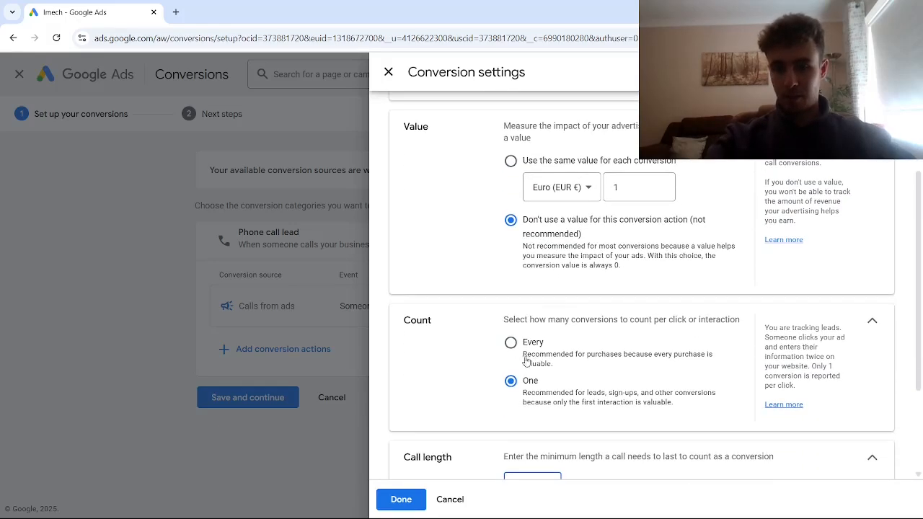
pyautogui.scroll(-2, 487, 395)
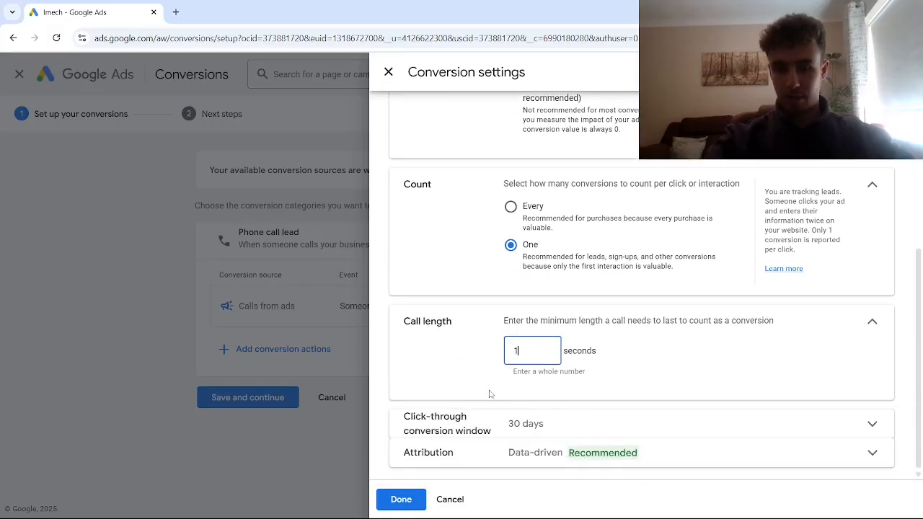
pyautogui.click(402, 500)
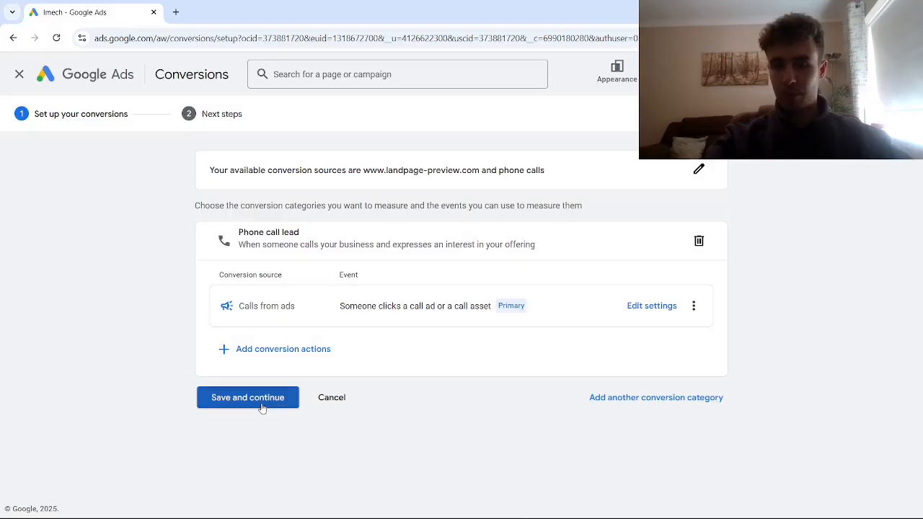
pyautogui.click(262, 408)
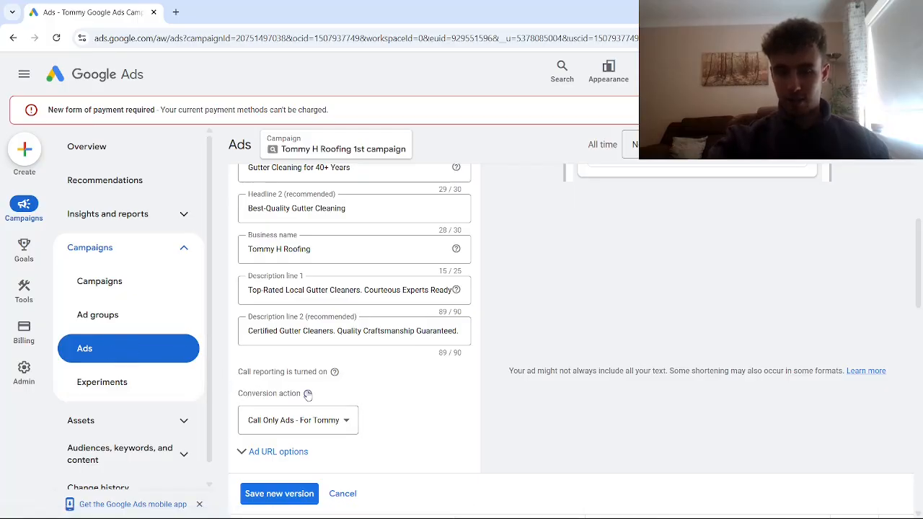
# Set the gutter cleaning call ad's conversion action to "call from call only ad for video"
pyautogui.click(322, 421)
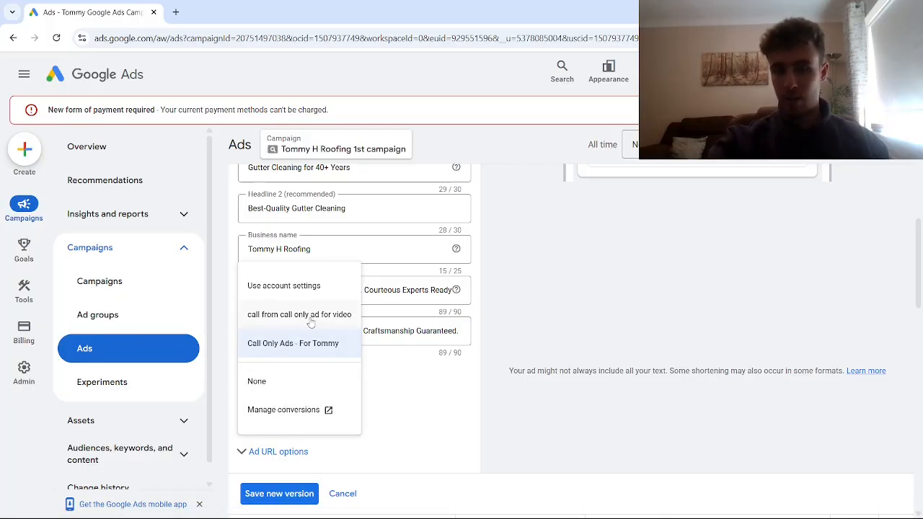
pyautogui.click(310, 317)
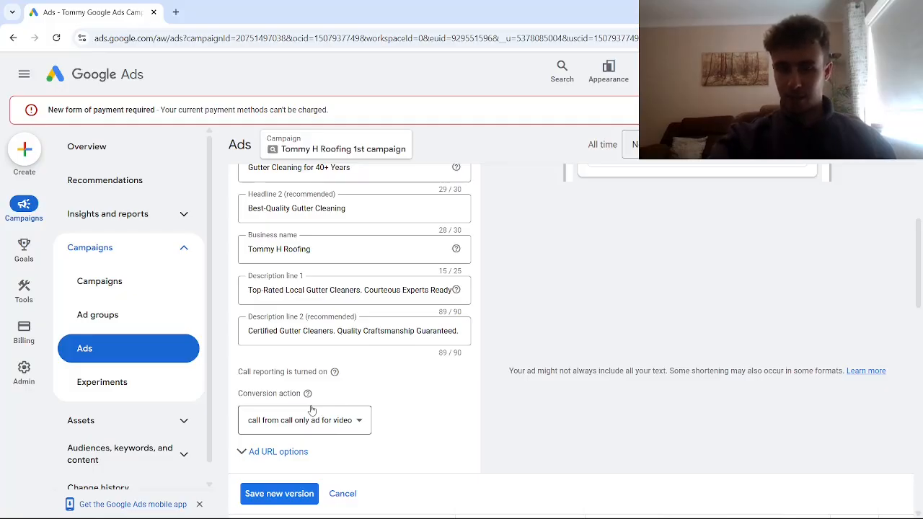
pyautogui.moveTo(307, 402)
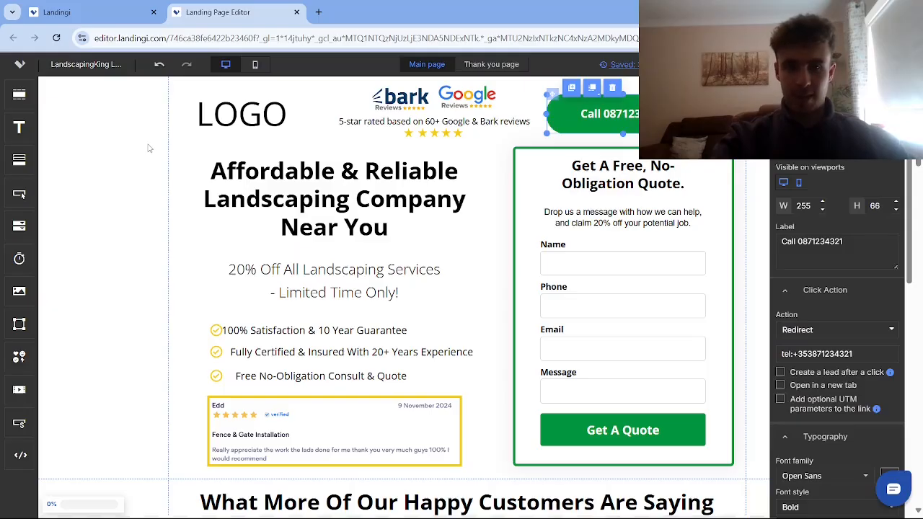
# Show the mobile version of the landing page in Landingi and look through its quote form and the sections below
pyautogui.click(258, 65)
pyautogui.scroll(-10, 506, 264)
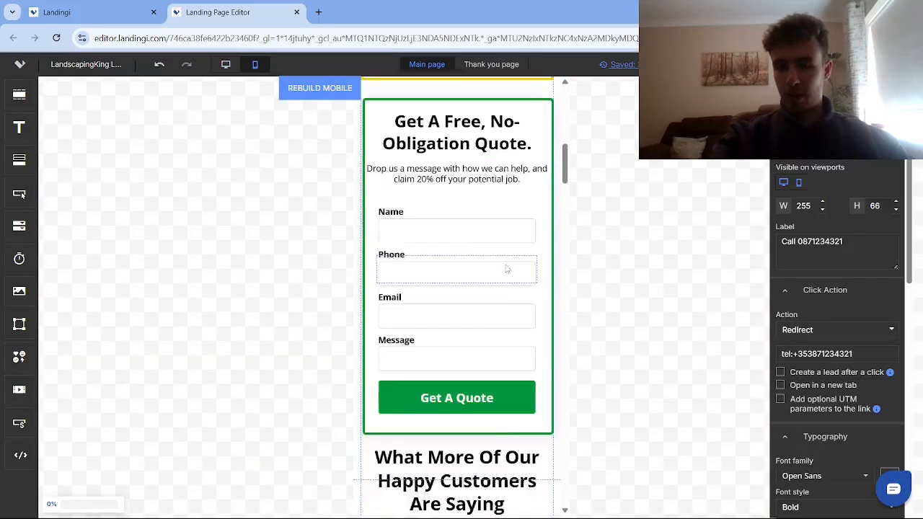
pyautogui.scroll(-5, 507, 265)
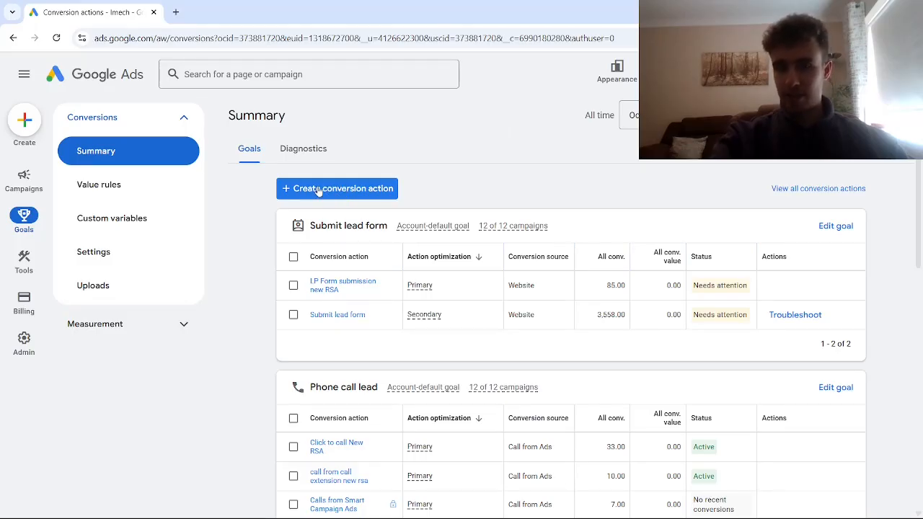
# Create a conversion action in Google Ads in the Phone call lead category with Calls from website visits as its source
pyautogui.click(318, 189)
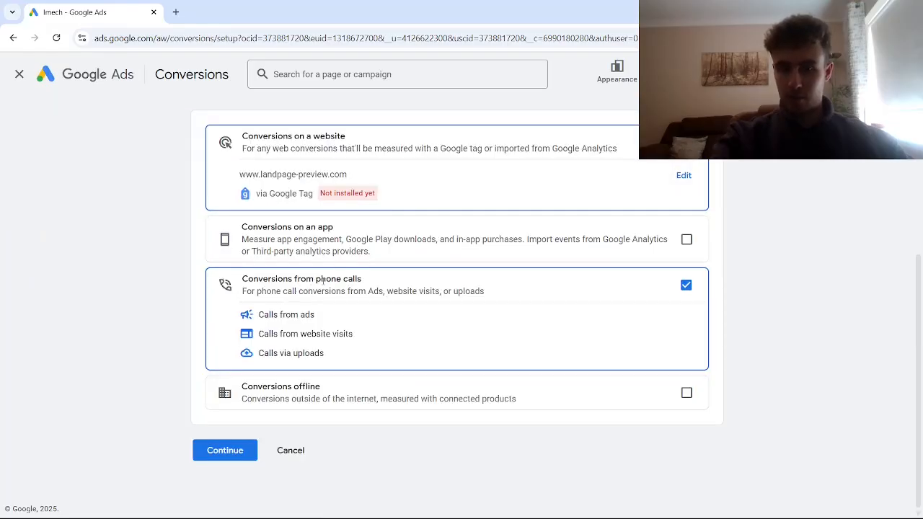
pyautogui.click(242, 449)
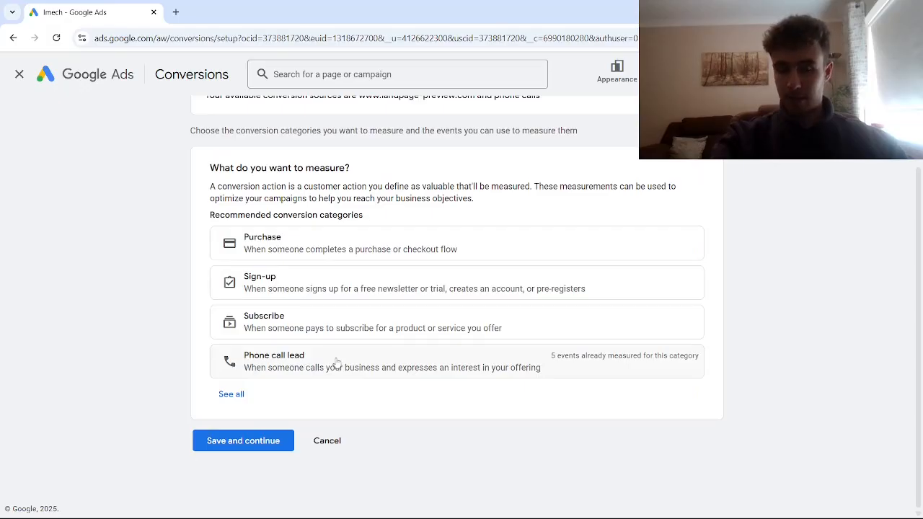
pyautogui.click(337, 363)
pyautogui.click(431, 297)
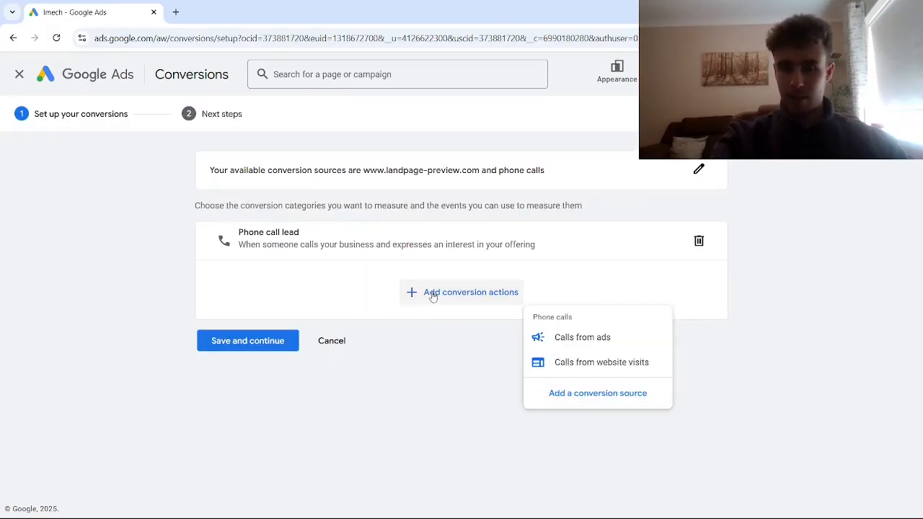
pyautogui.click(557, 363)
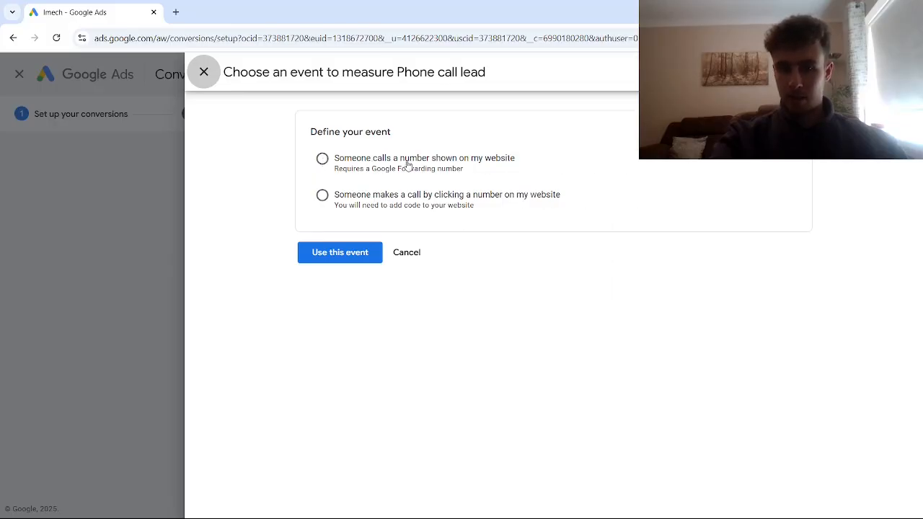
# Define the event as "Someone calls a number shown on my website" and set the phone number's country to Ireland
pyautogui.click(323, 159)
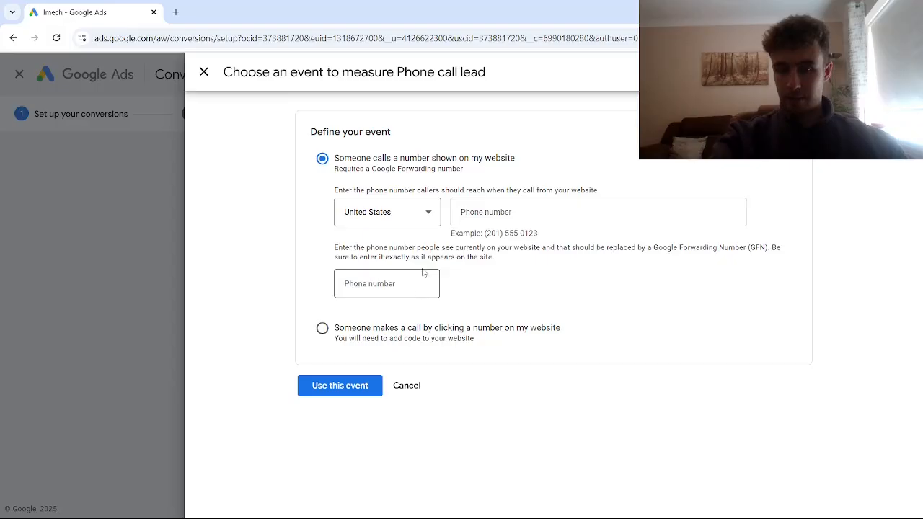
pyautogui.click(396, 211)
pyautogui.scroll(2, 531, 276)
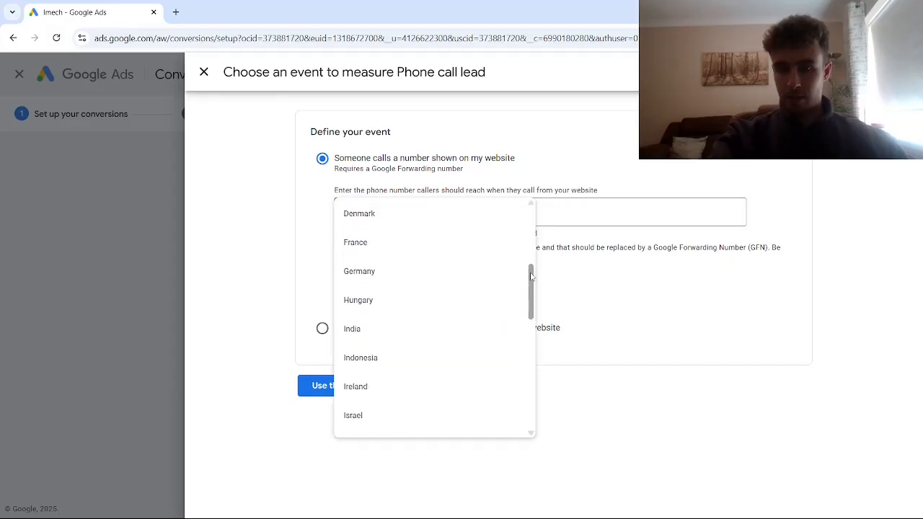
pyautogui.scroll(1, 531, 276)
pyautogui.scroll(-2, 531, 276)
pyautogui.click(404, 361)
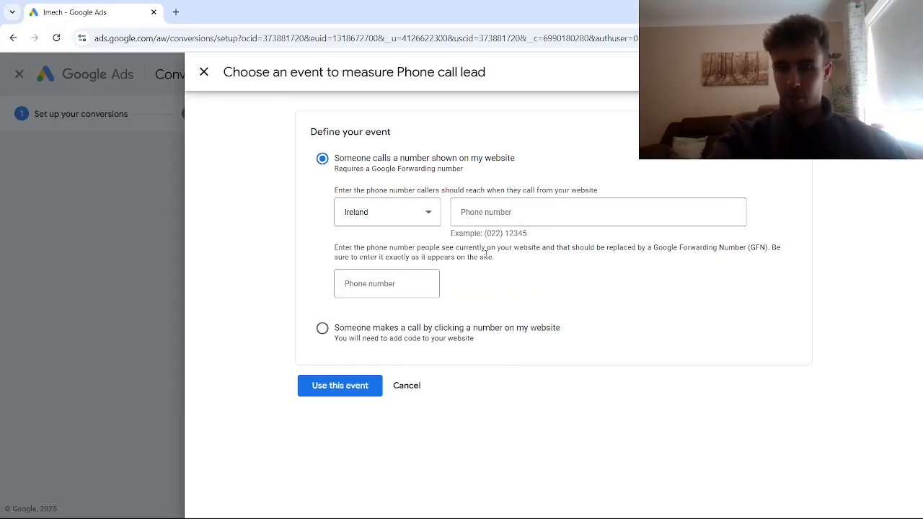
# Copy the phone number from the landing page's call button into both phone number fields and use this event
pyautogui.click(501, 212)
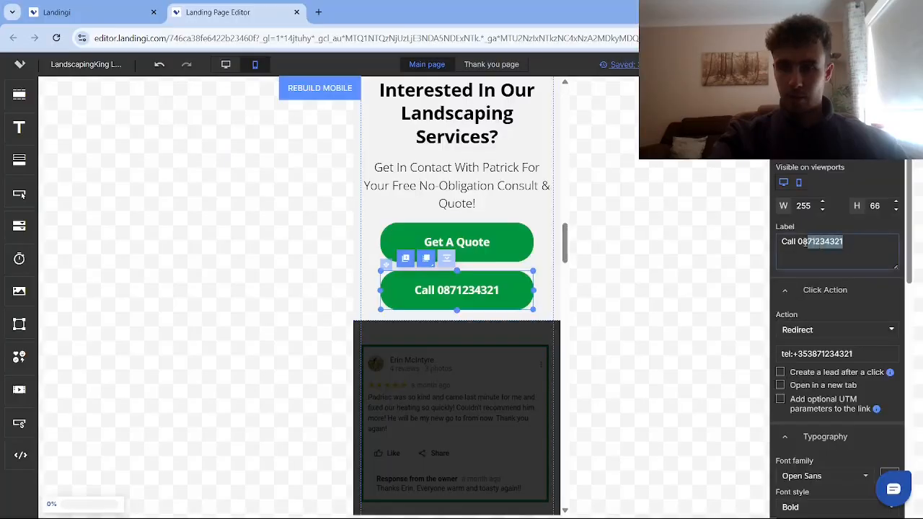
pyautogui.moveTo(806, 243); pyautogui.dragTo(798, 244)
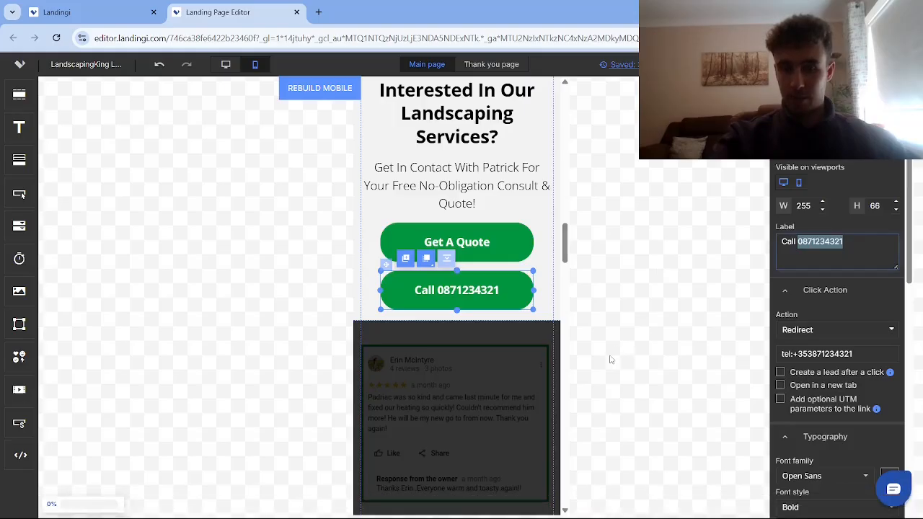
pyautogui.hotkey('alt', 'Tab')
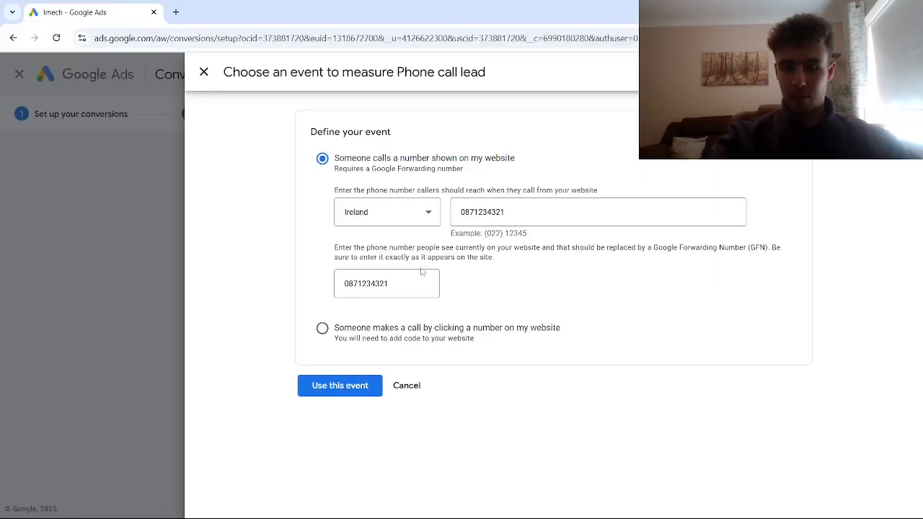
pyautogui.click(344, 389)
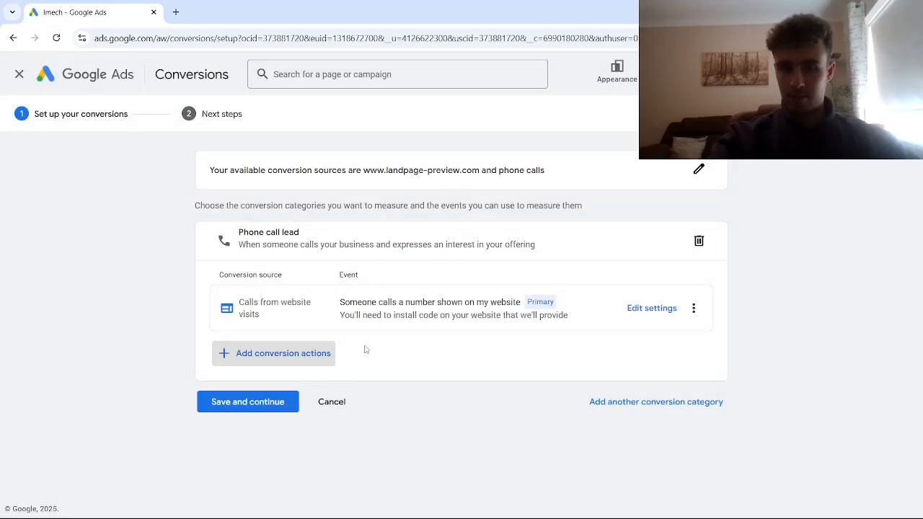
# Append "for video" to the conversion name and choose not to use a value for this conversion action
pyautogui.click(652, 310)
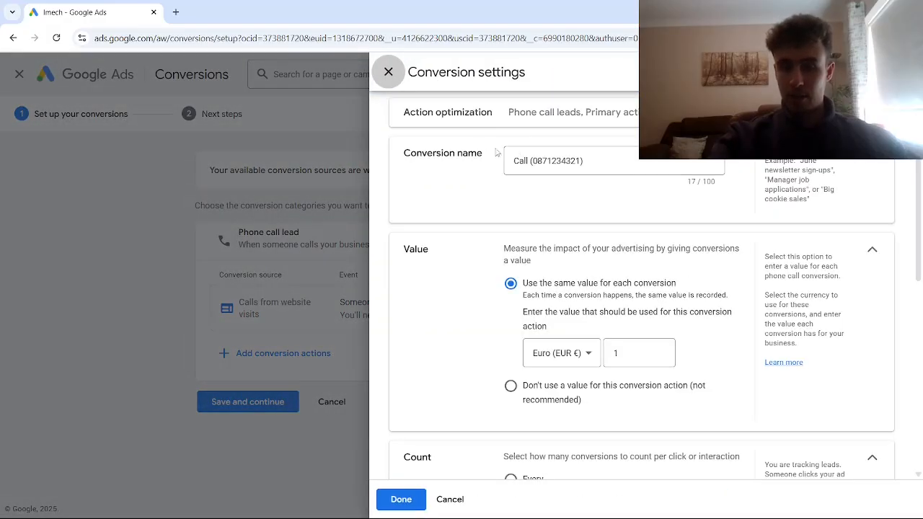
pyautogui.click(600, 162)
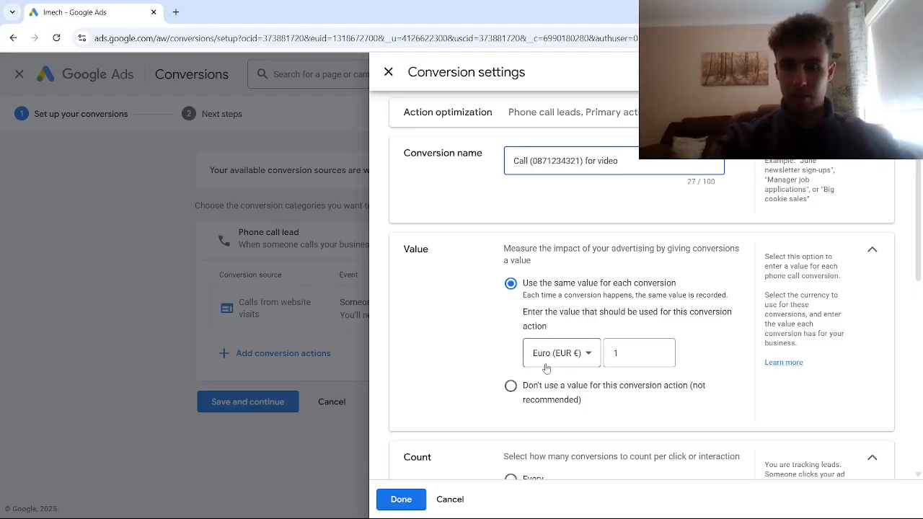
pyautogui.click(512, 386)
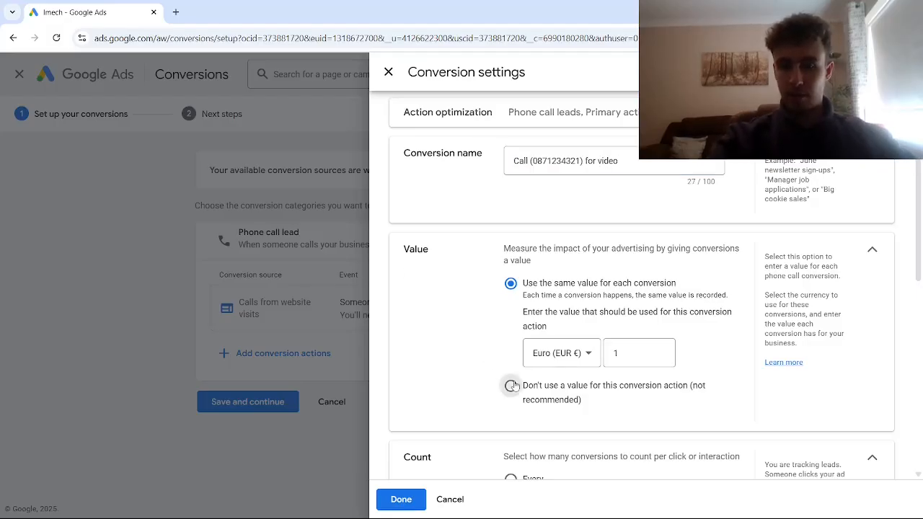
pyautogui.scroll(-2, 530, 288)
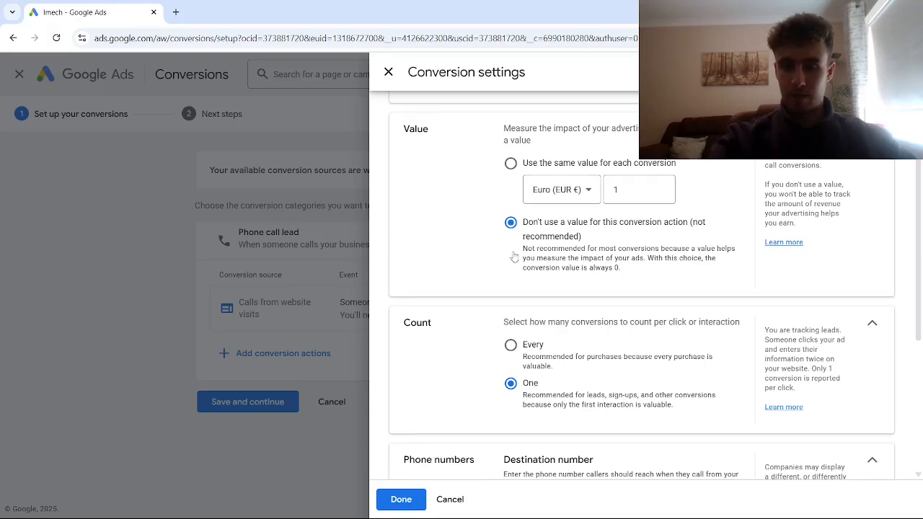
# Set the minimum call length to 1 second, then save the conversion settings and continue the setup
pyautogui.scroll(-2, 509, 253)
pyautogui.scroll(-2, 500, 232)
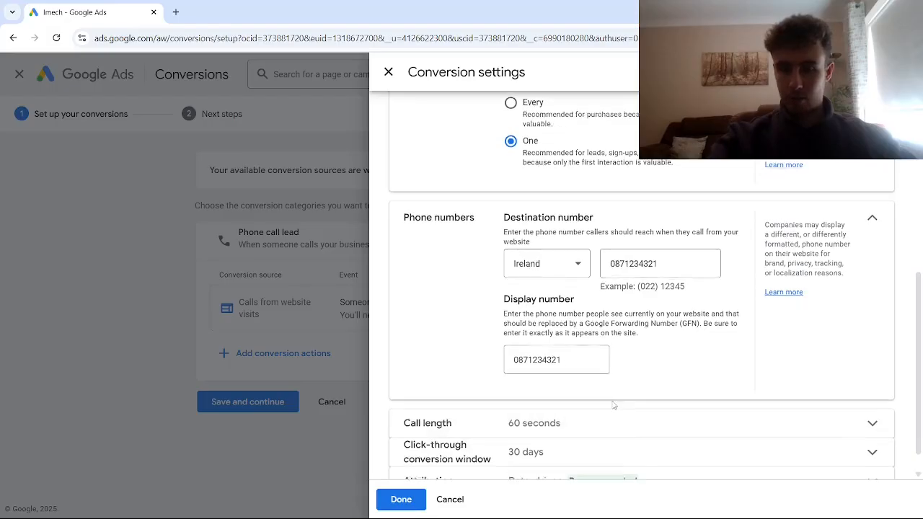
pyautogui.scroll(-1, 577, 400)
pyautogui.click(569, 395)
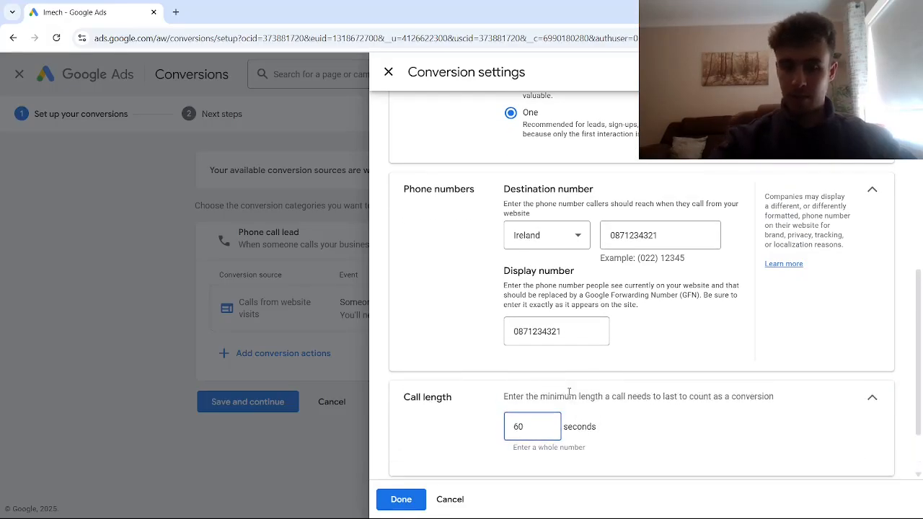
pyautogui.press('BackSpace')
pyautogui.write('1')
pyautogui.scroll(-2, 627, 408)
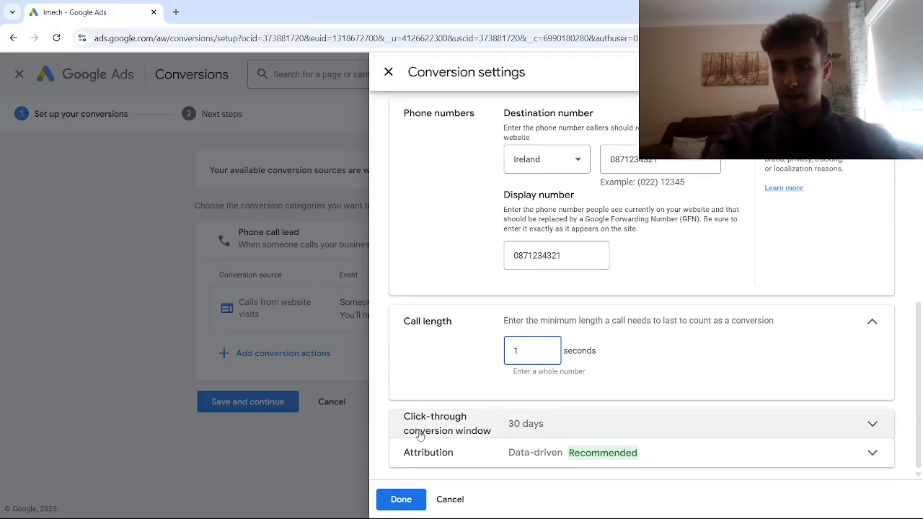
pyautogui.click(411, 499)
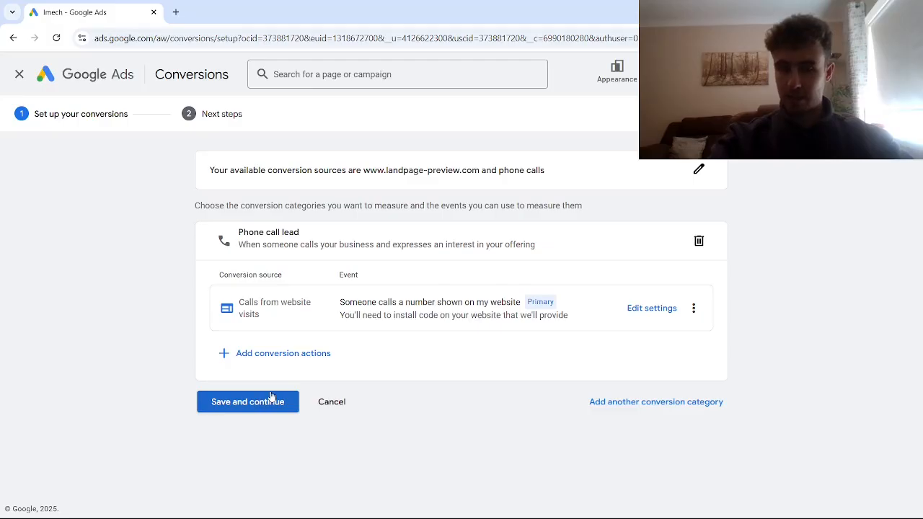
pyautogui.click(269, 401)
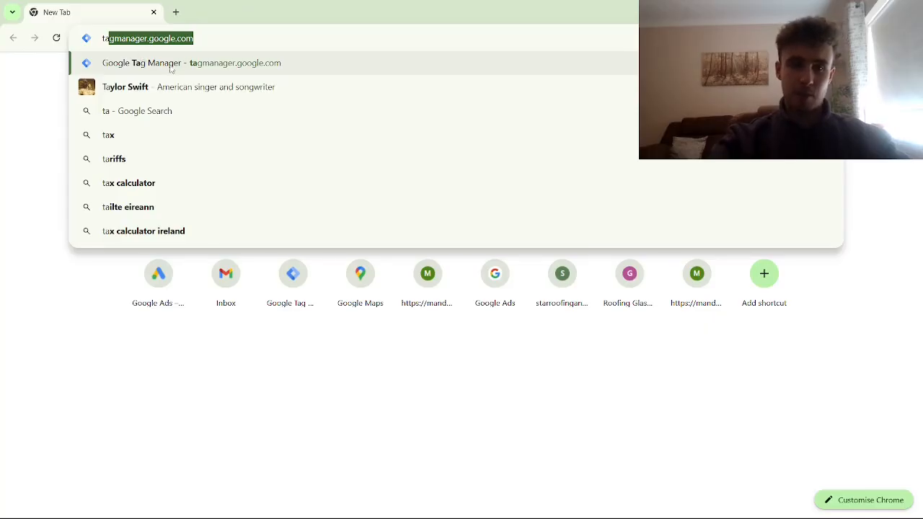
# Switch to Google Tag Manager and name the new account "for video" with Ireland as its country
pyautogui.click(170, 63)
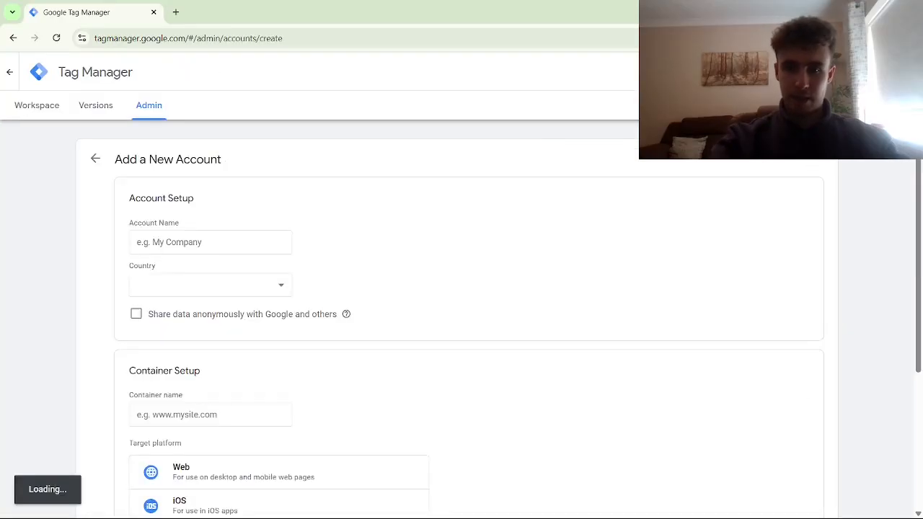
pyautogui.click(171, 238)
pyautogui.write('for')
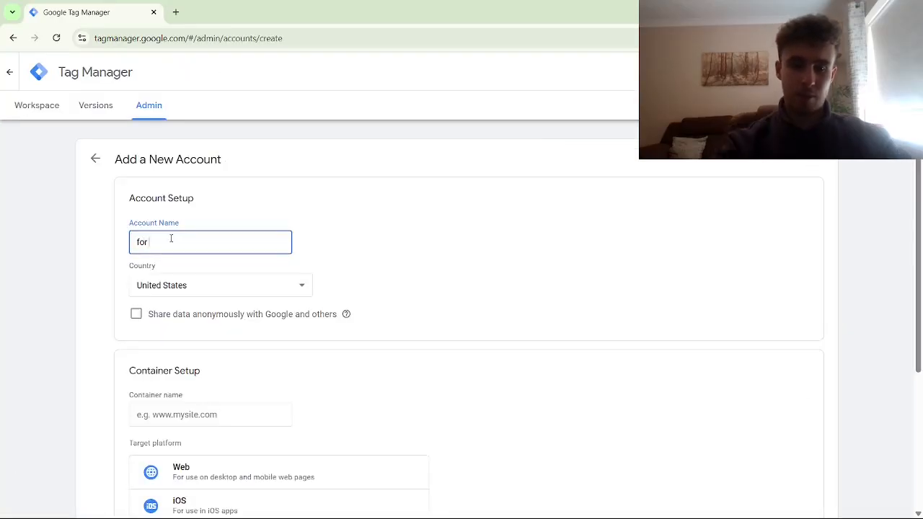
pyautogui.write(' video')
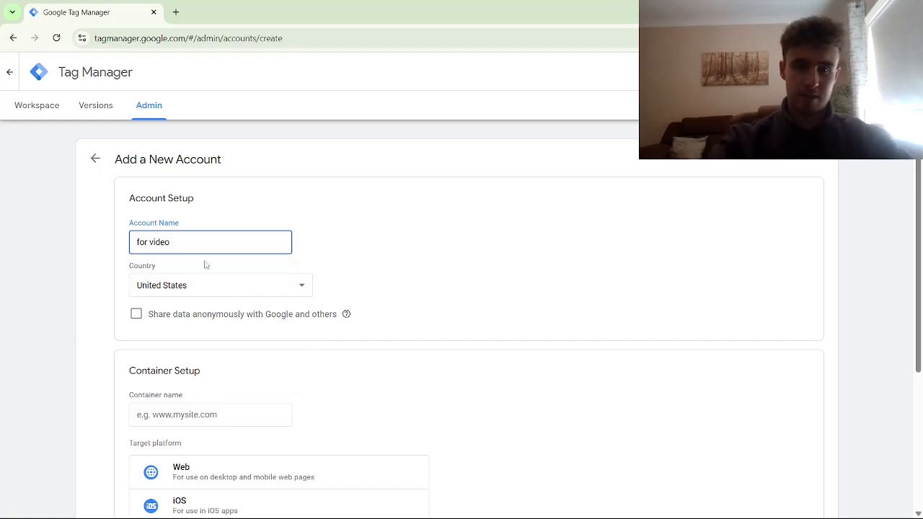
pyautogui.click(210, 284)
pyautogui.scroll(3, 311, 434)
pyautogui.scroll(12, 311, 433)
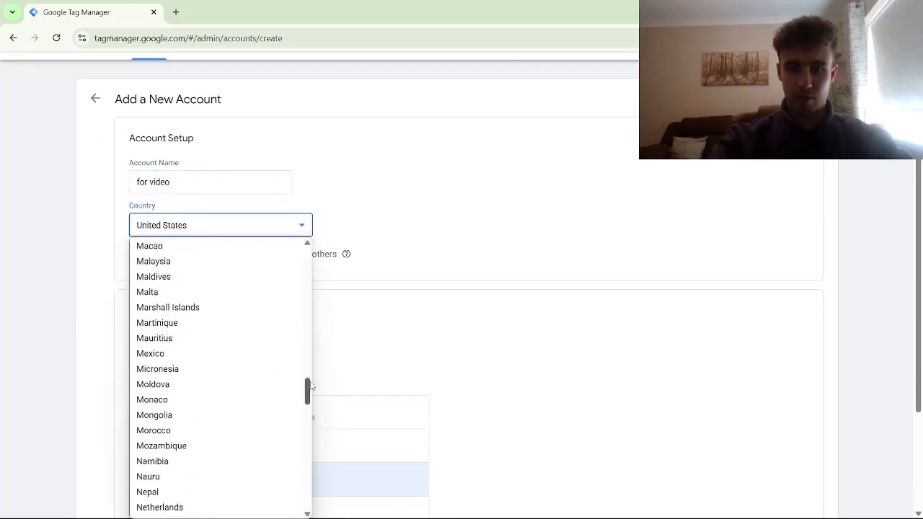
pyautogui.scroll(5, 232, 355)
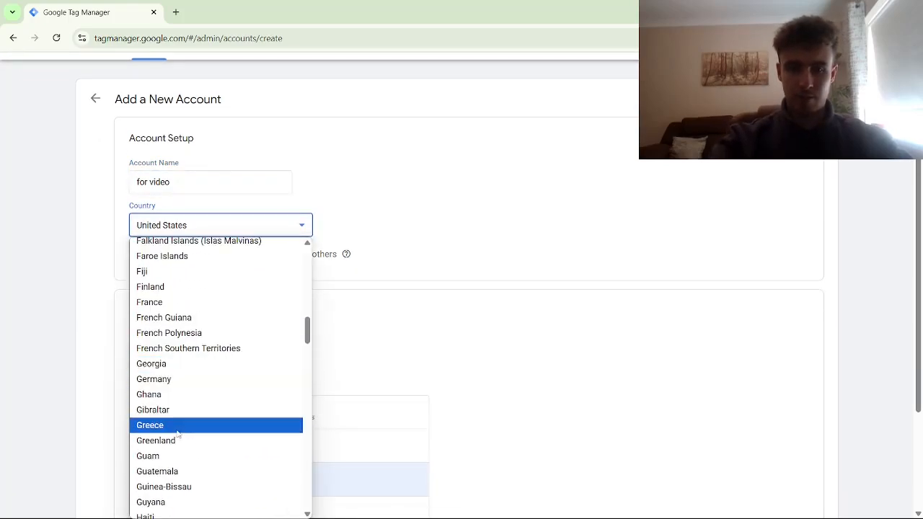
pyautogui.scroll(-3, 177, 433)
pyautogui.click(178, 434)
# Set the container's target platform to Web and name the container "for video"
pyautogui.click(178, 424)
pyautogui.scroll(-2, 237, 389)
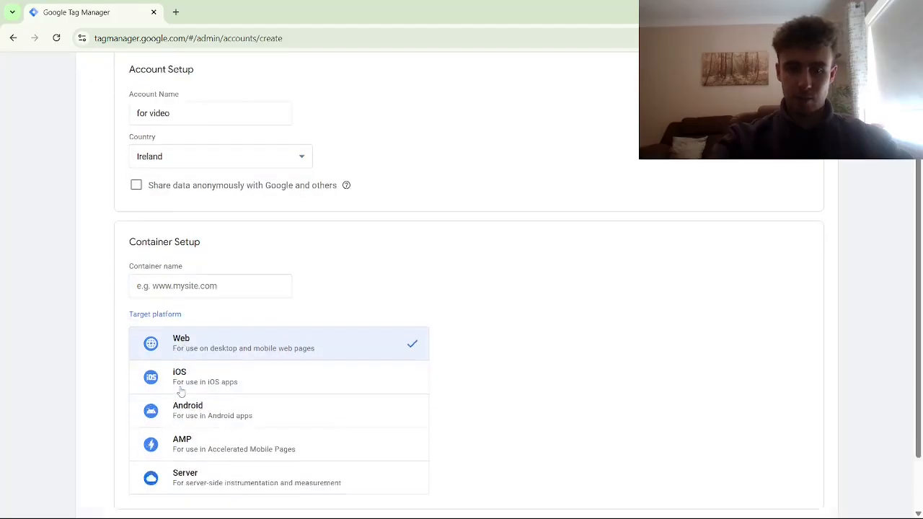
pyautogui.click(174, 196)
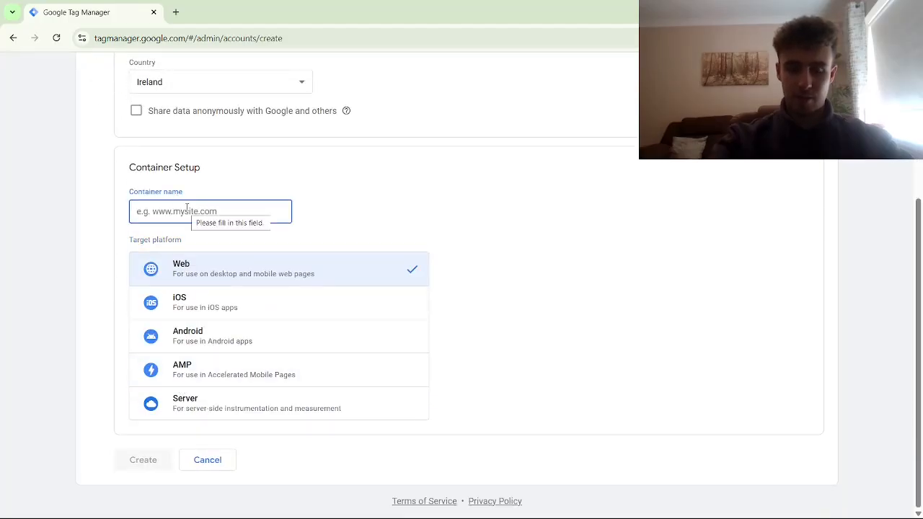
pyautogui.write('for video')
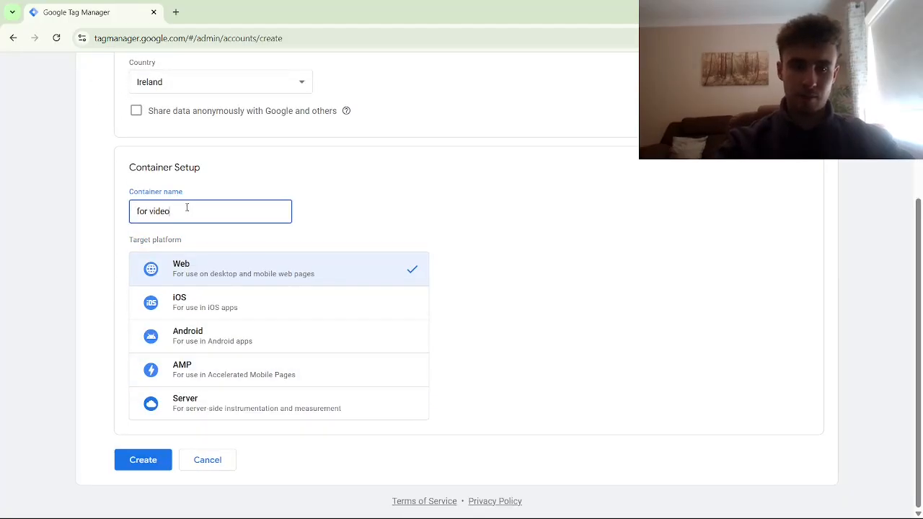
# Create the account and accept the Terms of Service Agreement, including the Data Processing Terms
pyautogui.click(160, 461)
pyautogui.scroll(-3, 462, 356)
pyautogui.click(221, 492)
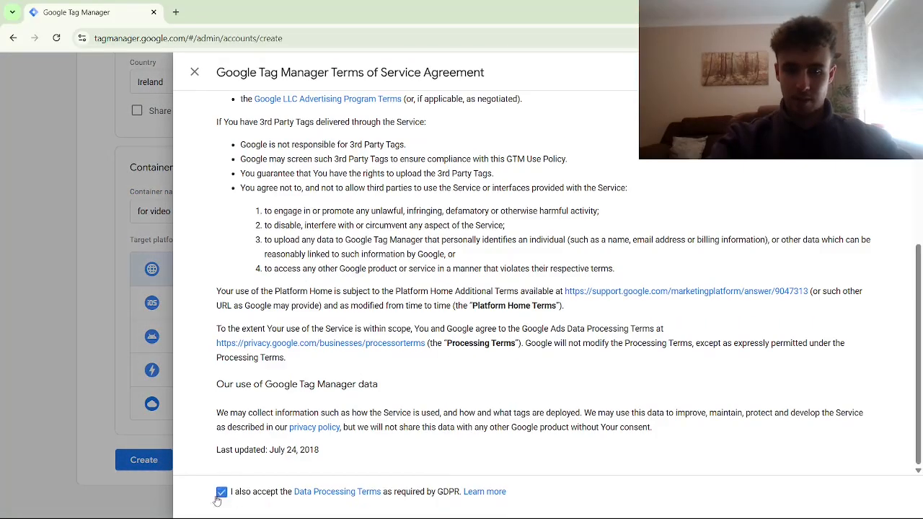
pyautogui.click(893, 72)
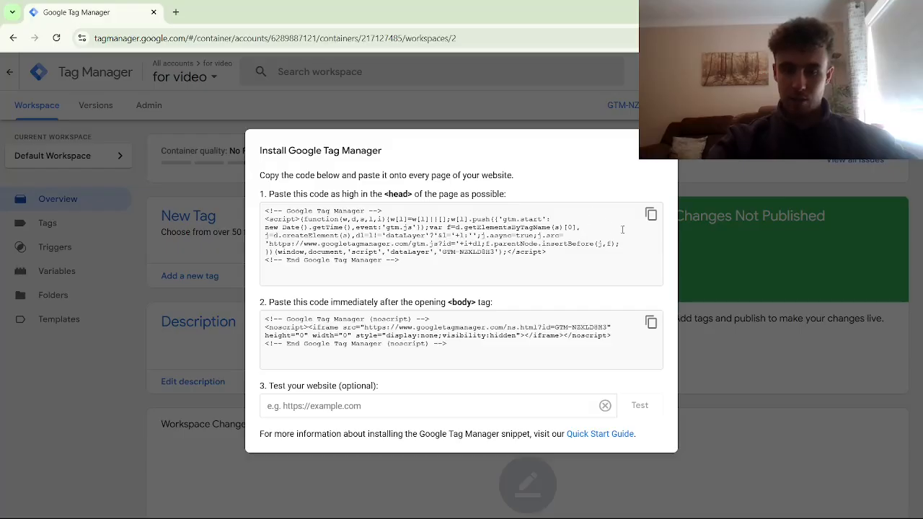
# Copy the head snippet and set up a new Landingi script named "HEAD TAG" with position Head for both pages
pyautogui.click(651, 214)
pyautogui.click(651, 214)
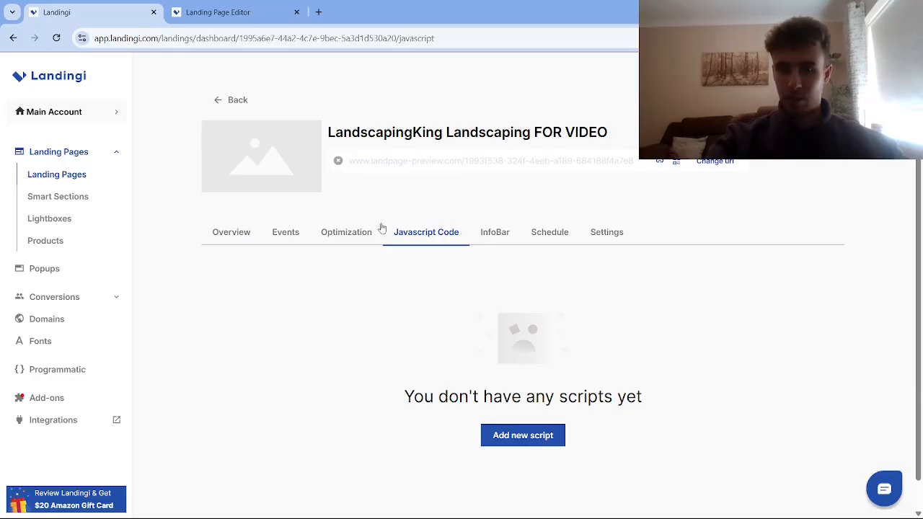
pyautogui.click(520, 435)
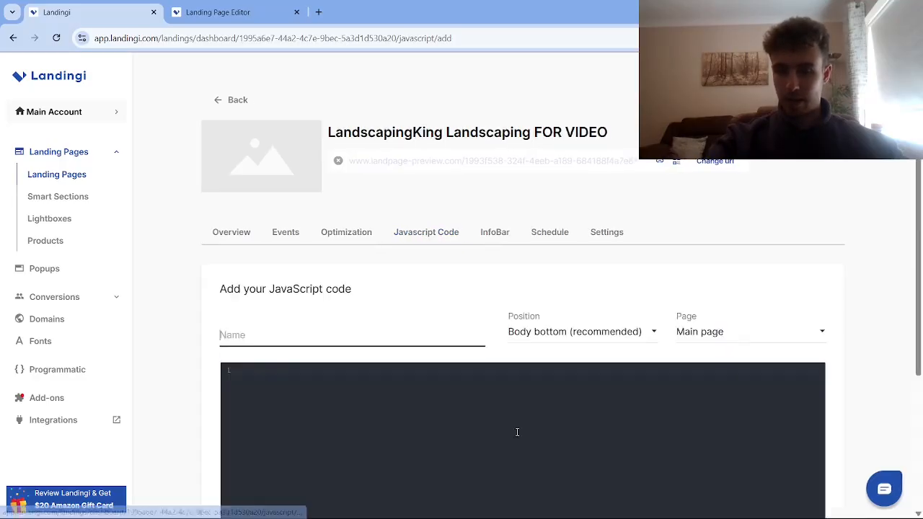
pyautogui.click(339, 339)
pyautogui.write('HEAD TAG')
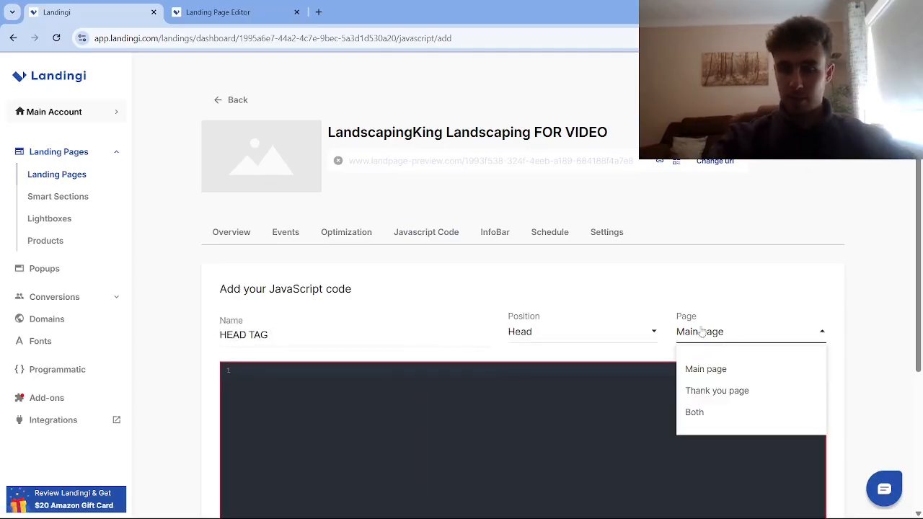
pyautogui.click(704, 413)
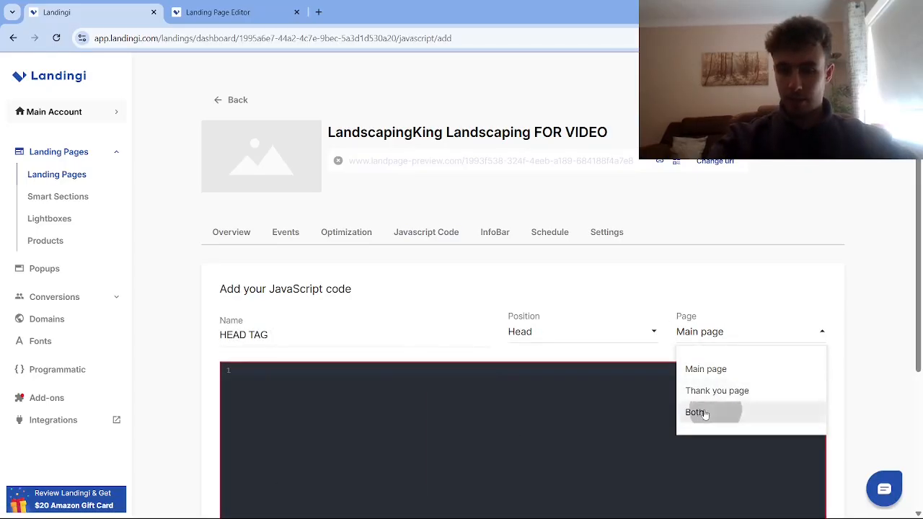
# Paste the copied Tag Manager head code into the script and add the script to the landing page
pyautogui.click(472, 366)
pyautogui.hotkey('ctrl', 'v')
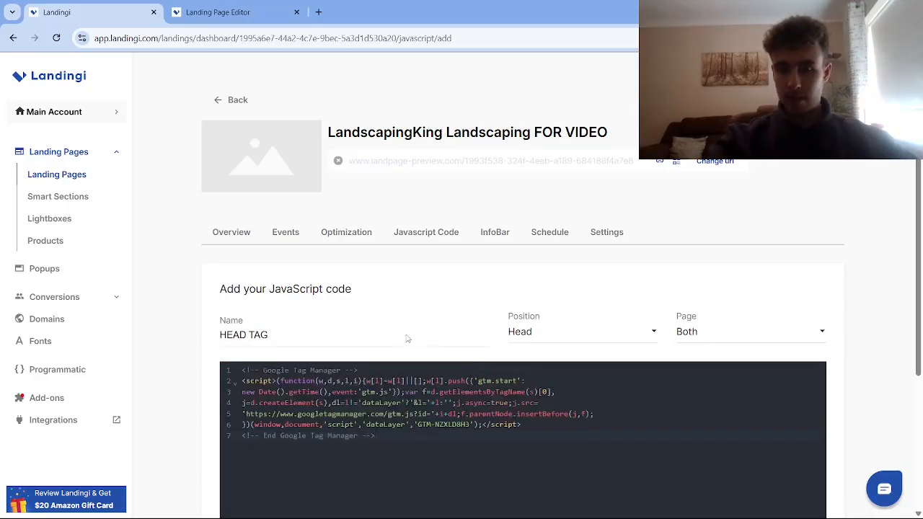
pyautogui.scroll(-3, 545, 313)
pyautogui.click(796, 444)
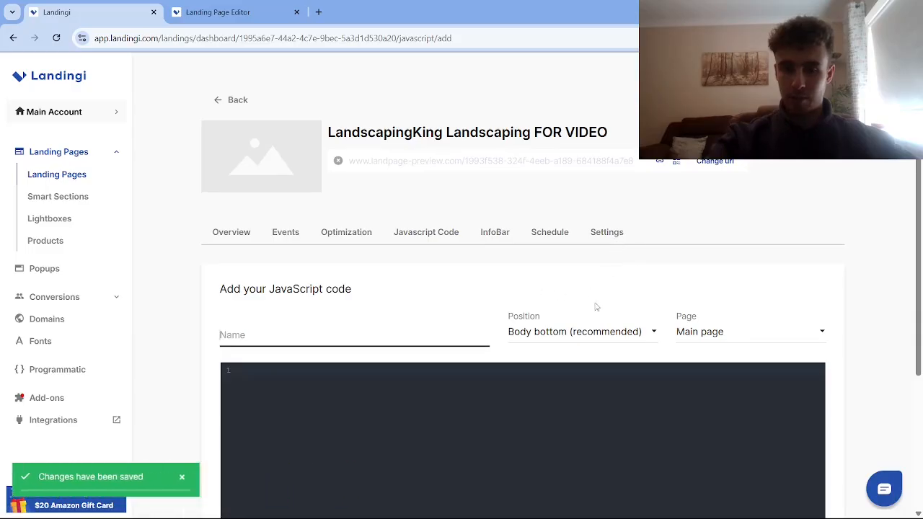
# Copy the body snippet from Google Tag Manager and paste it into a new Landingi script
pyautogui.hotkey('alt', 'Tab')
pyautogui.click(651, 323)
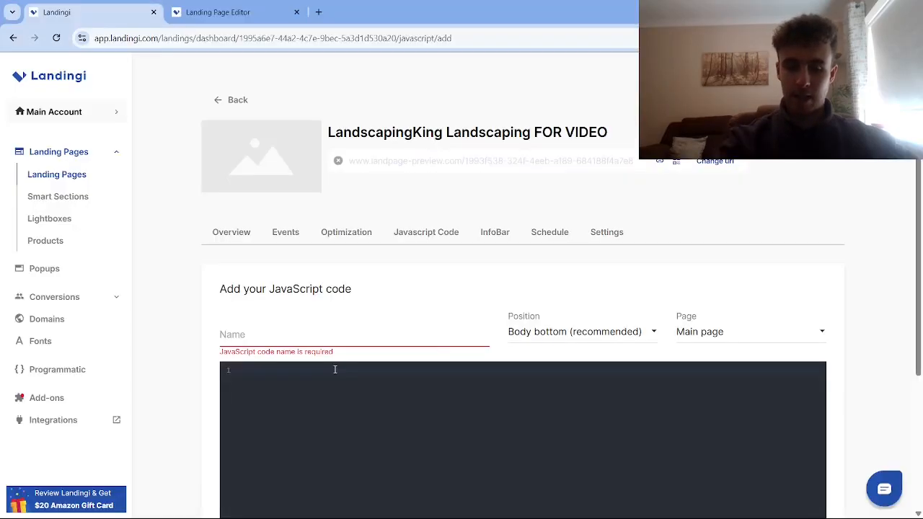
pyautogui.hotkey('alt', 'Tab')
pyautogui.hotkey('ctrl', 'v')
# Name the script "BODY TAG", apply it to both pages and add it to the landing page
pyautogui.click(304, 351)
pyautogui.write('BODY')
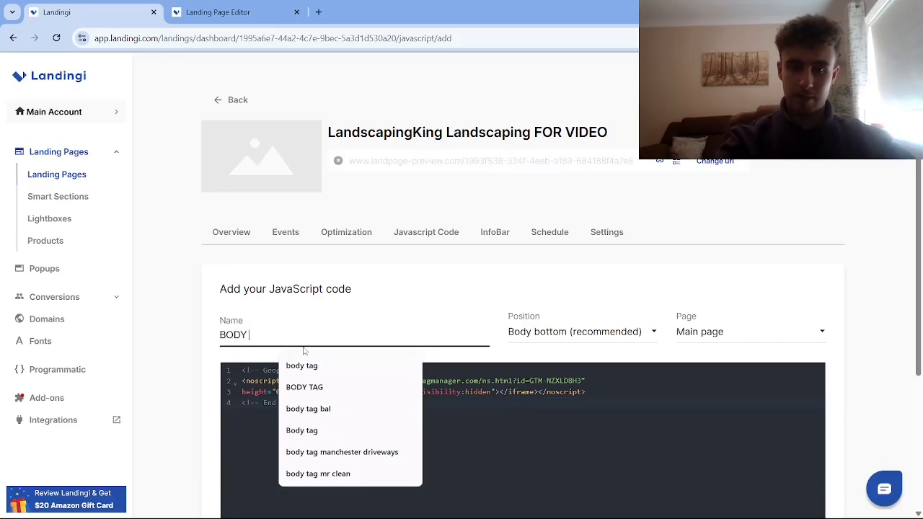
pyautogui.click(305, 387)
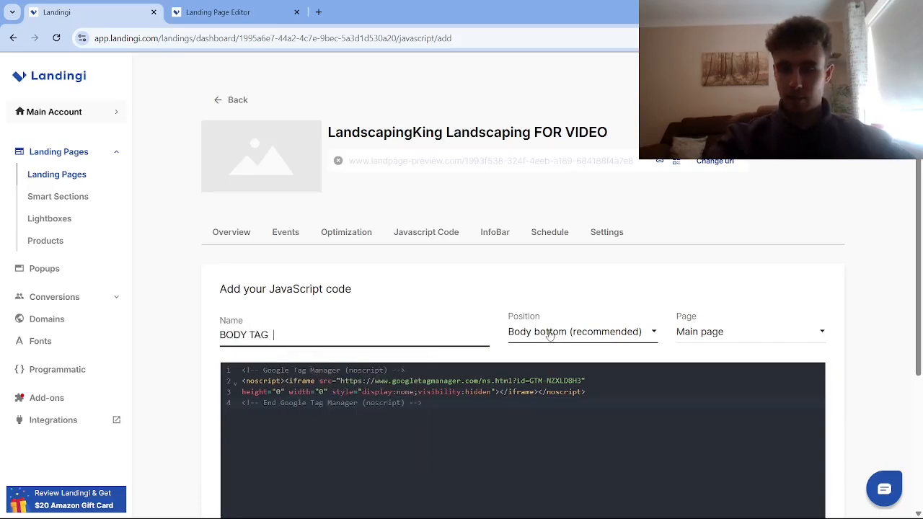
pyautogui.click(760, 334)
pyautogui.click(694, 332)
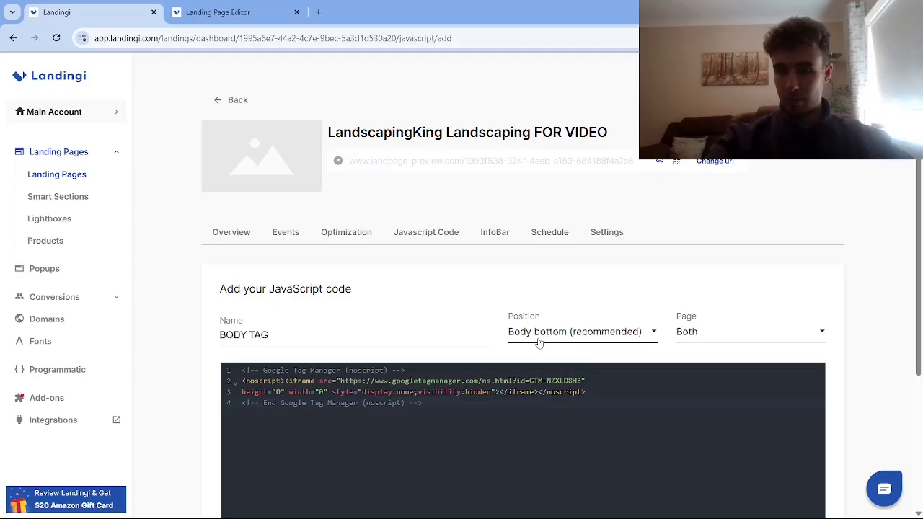
pyautogui.scroll(-1, 763, 335)
pyautogui.scroll(-3, 612, 365)
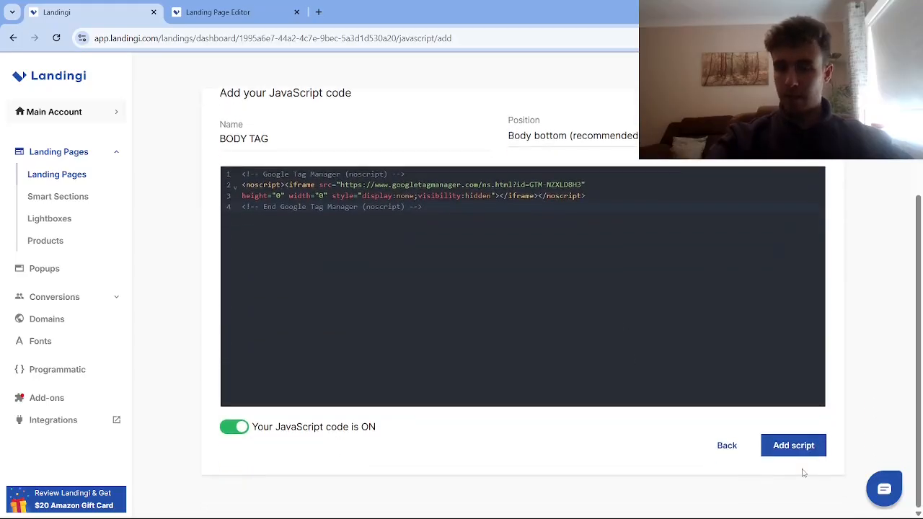
pyautogui.click(801, 456)
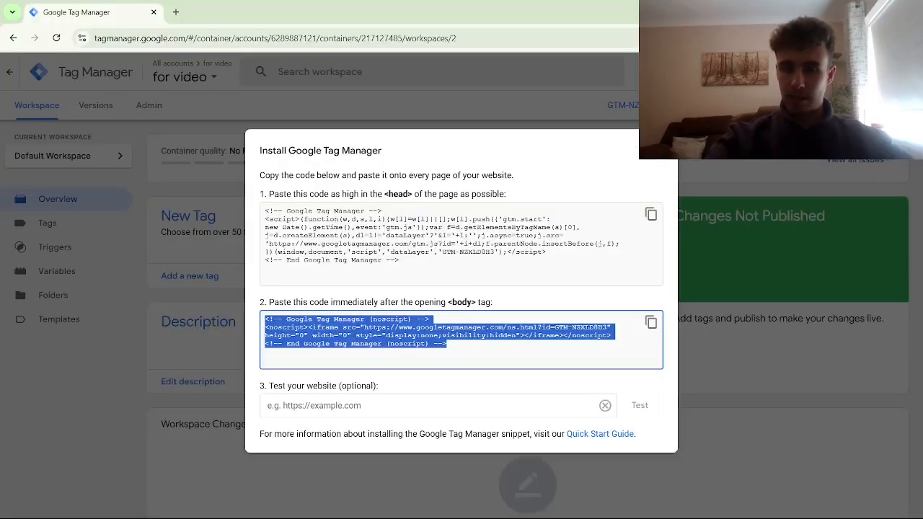
# Close the installation instructions and create a new tag of type Google Ads Calls from Website Conversion
pyautogui.click(659, 150)
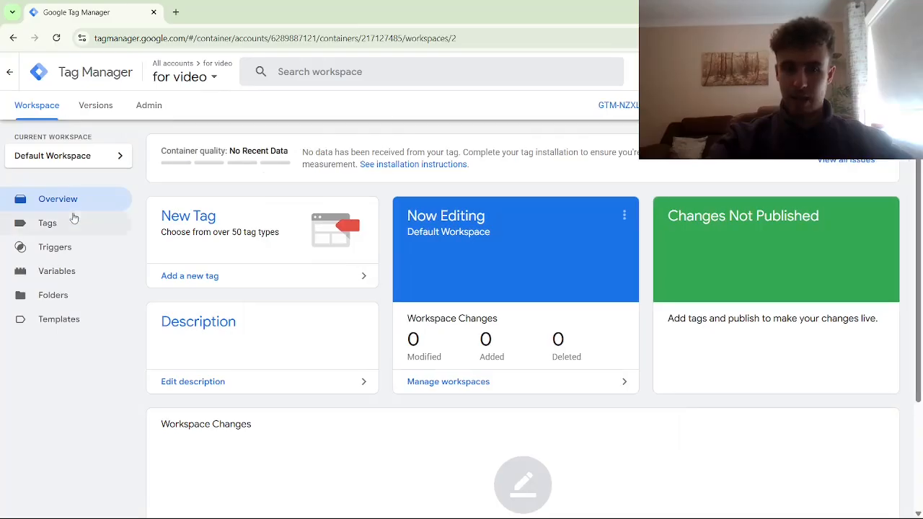
pyautogui.click(74, 222)
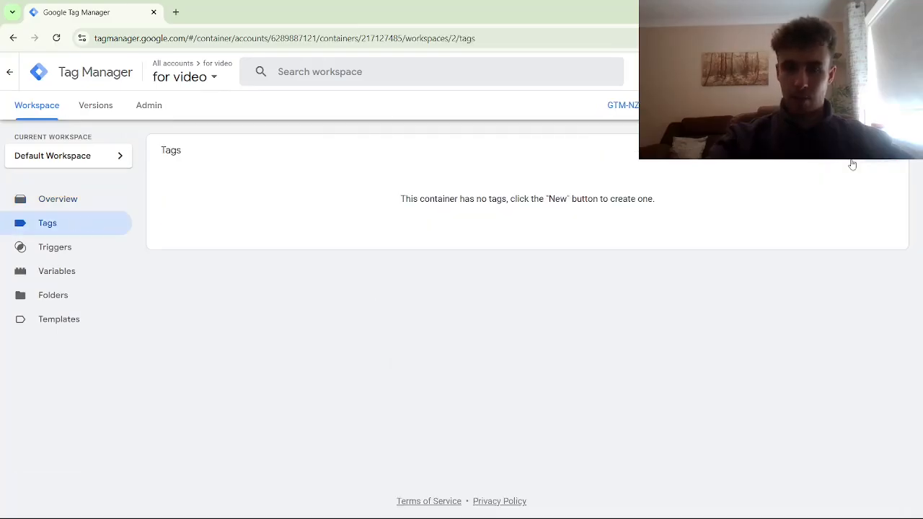
pyautogui.click(881, 157)
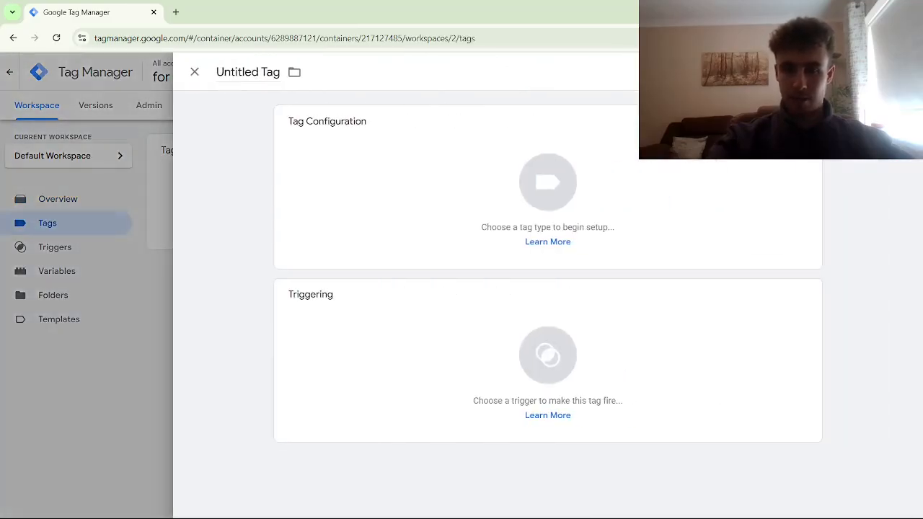
pyautogui.click(425, 167)
pyautogui.click(634, 218)
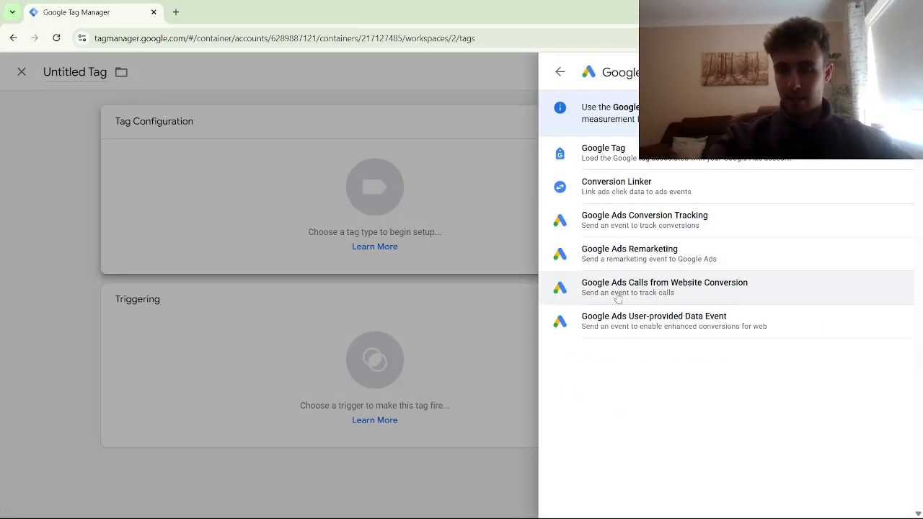
pyautogui.click(618, 297)
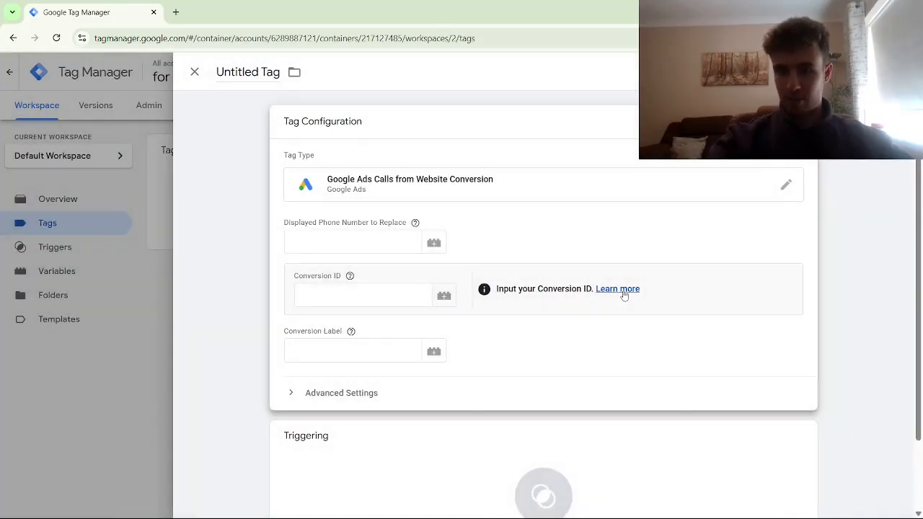
# Paste the business phone number as the displayed phone number to replace
pyautogui.click(346, 235)
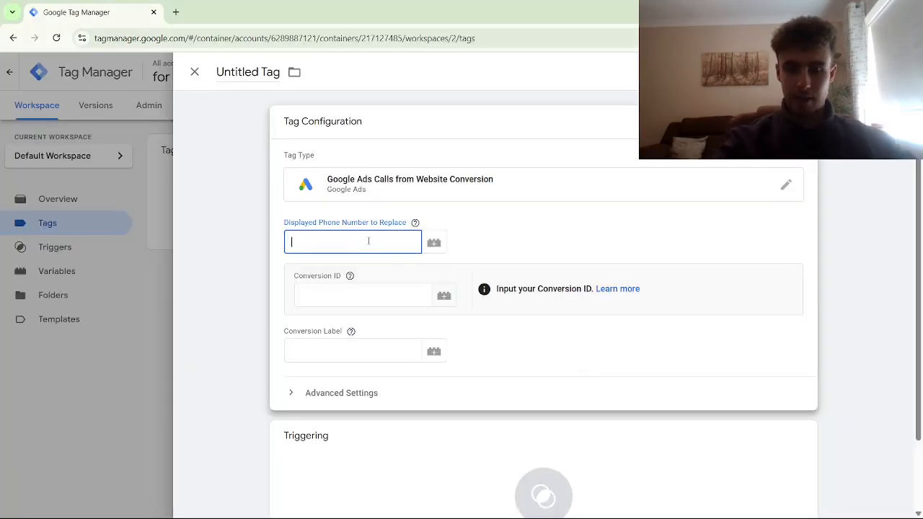
pyautogui.hotkey('ctrl', 'v')
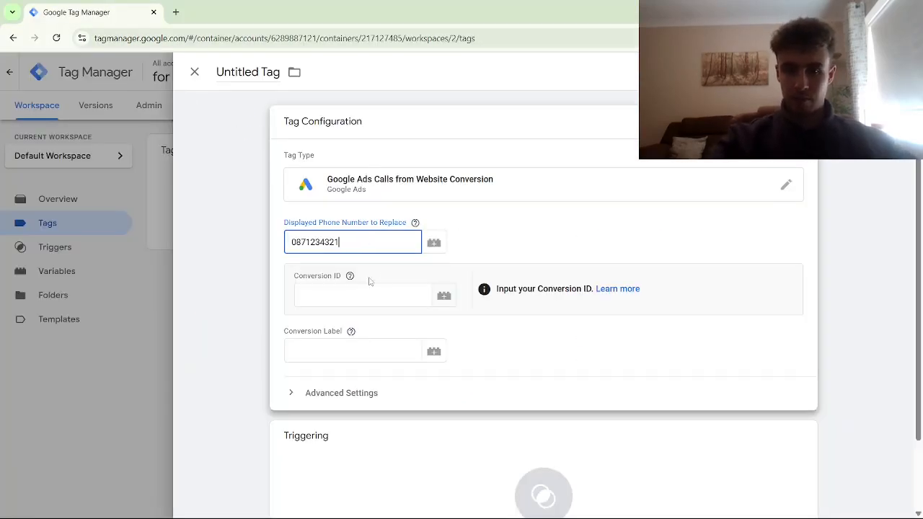
pyautogui.click(357, 296)
pyautogui.click(351, 331)
pyautogui.click(343, 352)
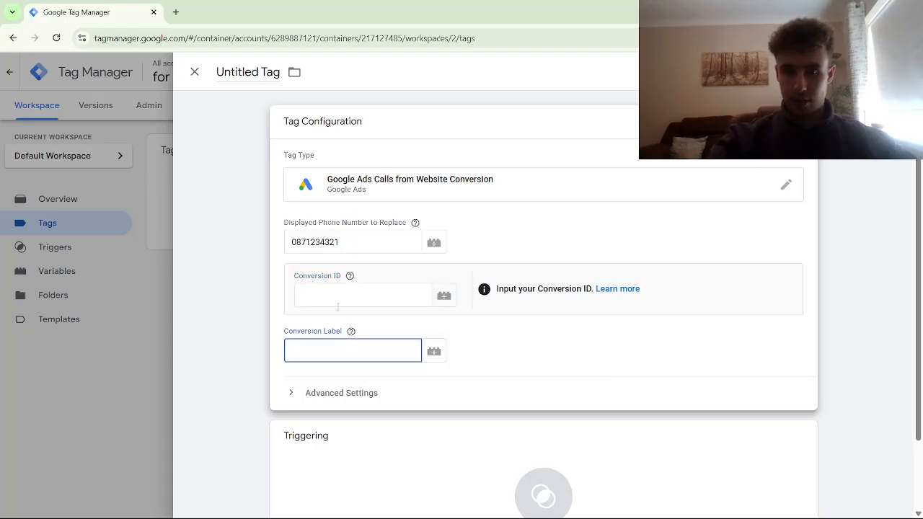
pyautogui.click(365, 336)
pyautogui.click(376, 350)
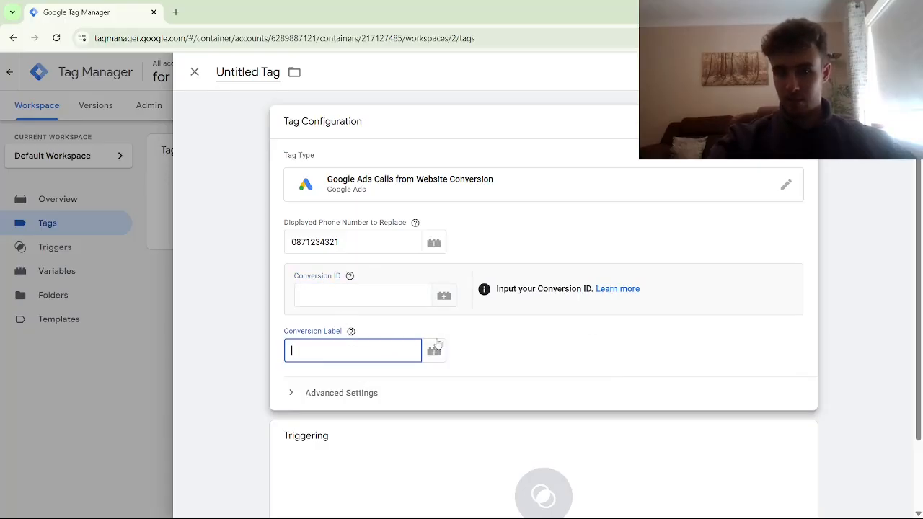
# Open the call conversion's Google Tag Manager setup in Google Ads and copy its conversion ID into the tag's Conversion ID
pyautogui.hotkey('alt', 'Tab')
pyautogui.scroll(1, 333, 216)
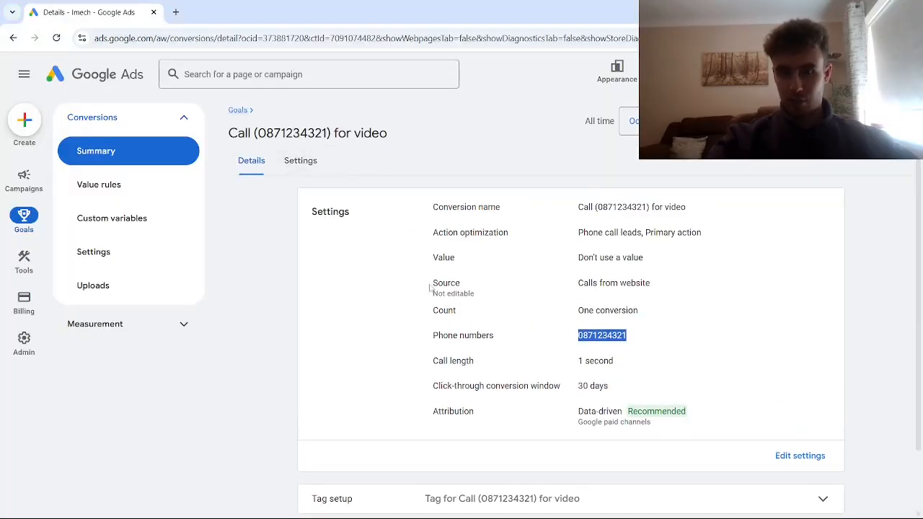
pyautogui.scroll(-1, 432, 303)
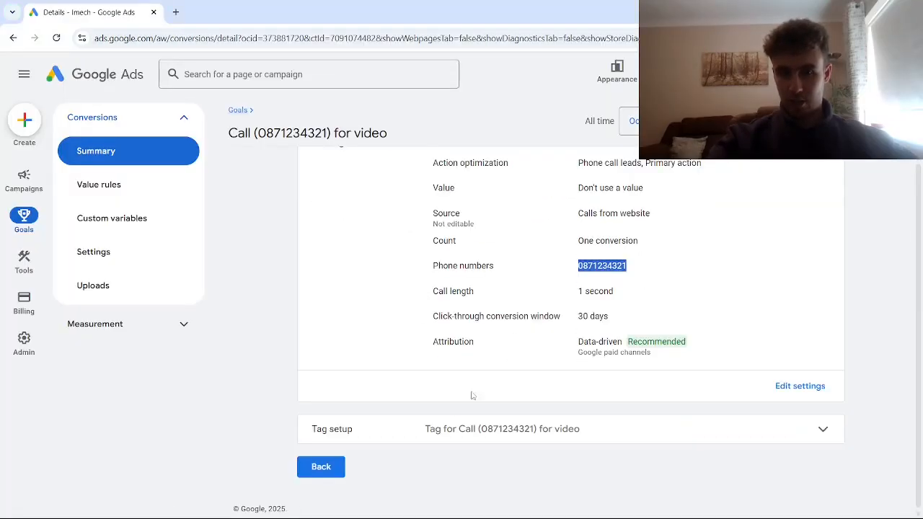
pyautogui.click(458, 440)
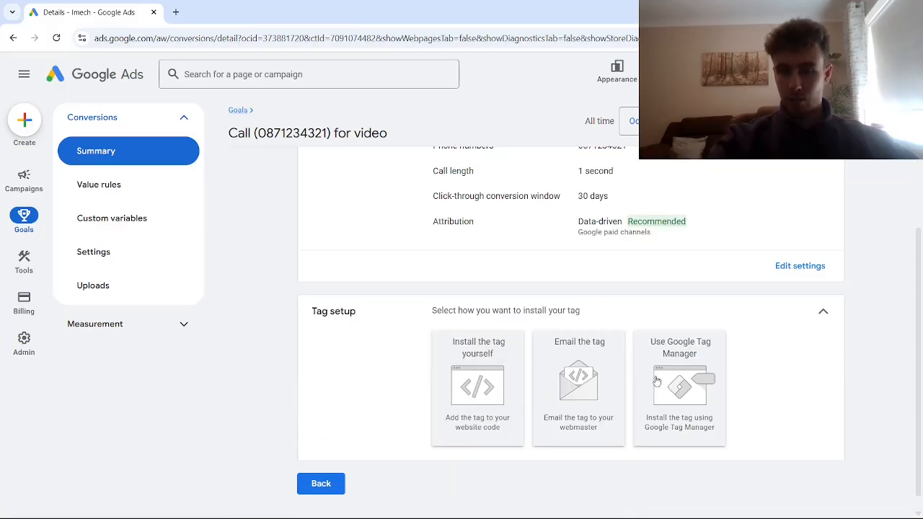
pyautogui.click(676, 371)
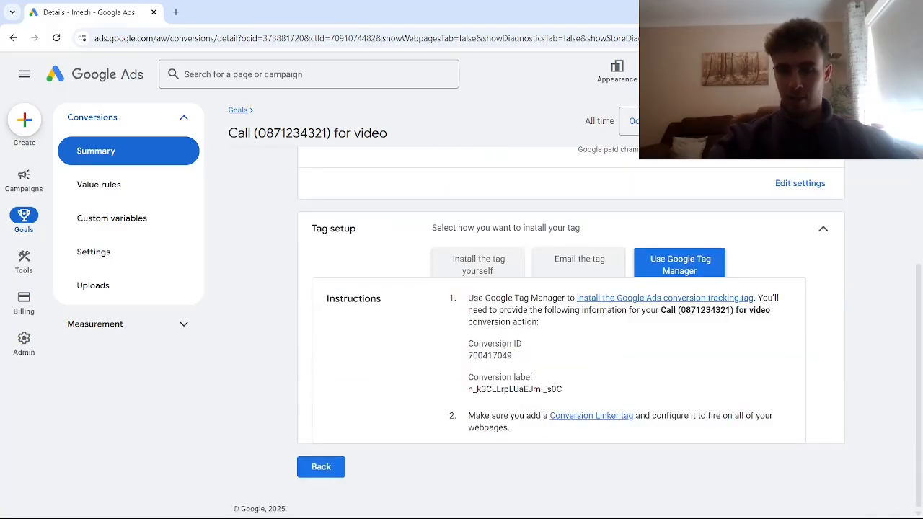
pyautogui.moveTo(515, 361); pyautogui.dragTo(469, 355)
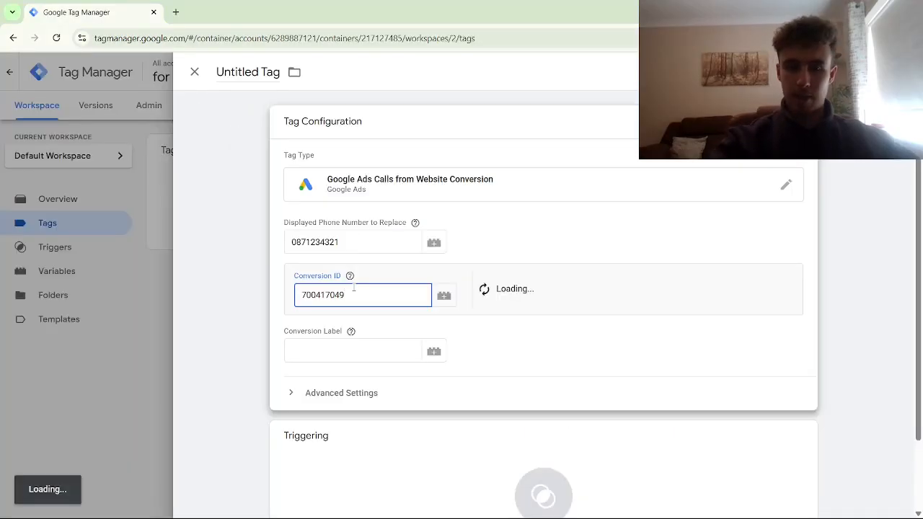
pyautogui.click(410, 274)
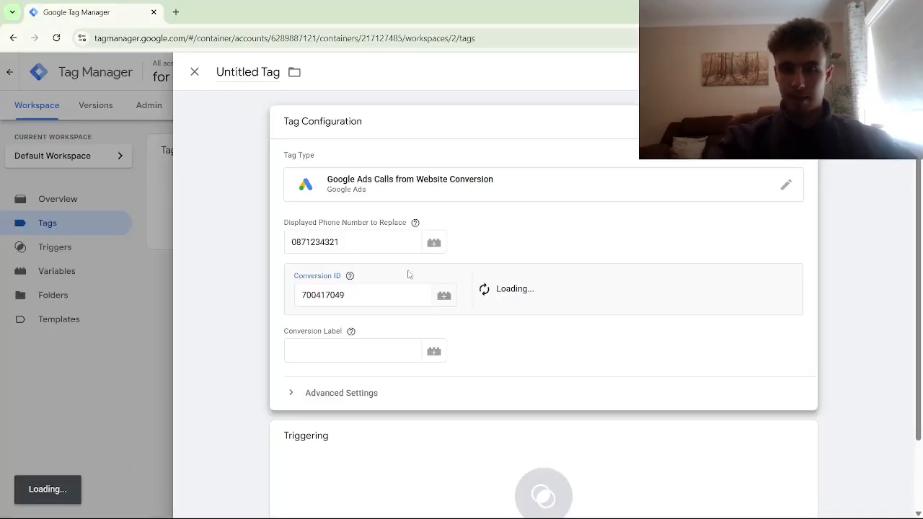
# Copy the conversion label from Google Ads into the tag's Conversion Label in Tag Manager
pyautogui.hotkey('alt', 'Tab')
pyautogui.moveTo(464, 394); pyautogui.dragTo(563, 393)
pyautogui.hotkey('ctrl', 'c')
pyautogui.hotkey('alt', 'Tab')
pyautogui.click(354, 348)
pyautogui.hotkey('ctrl', 'v')
# Fire the tag on All Pages and save it under the name "Google Ads Calls from Website Conversion"
pyautogui.click(504, 461)
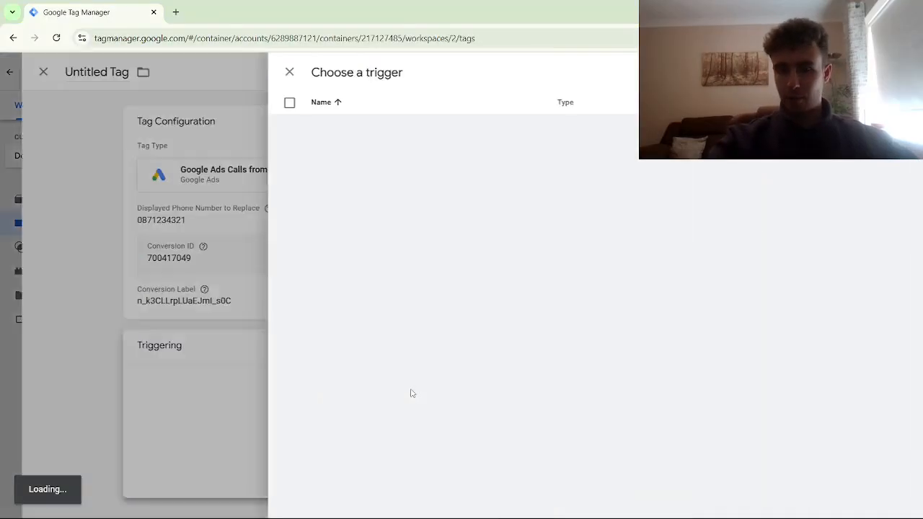
pyautogui.click(290, 127)
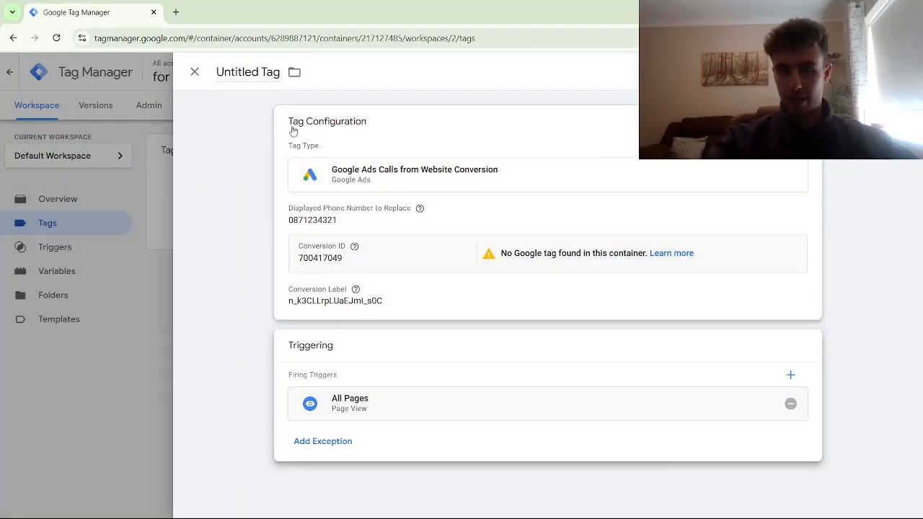
pyautogui.click(872, 73)
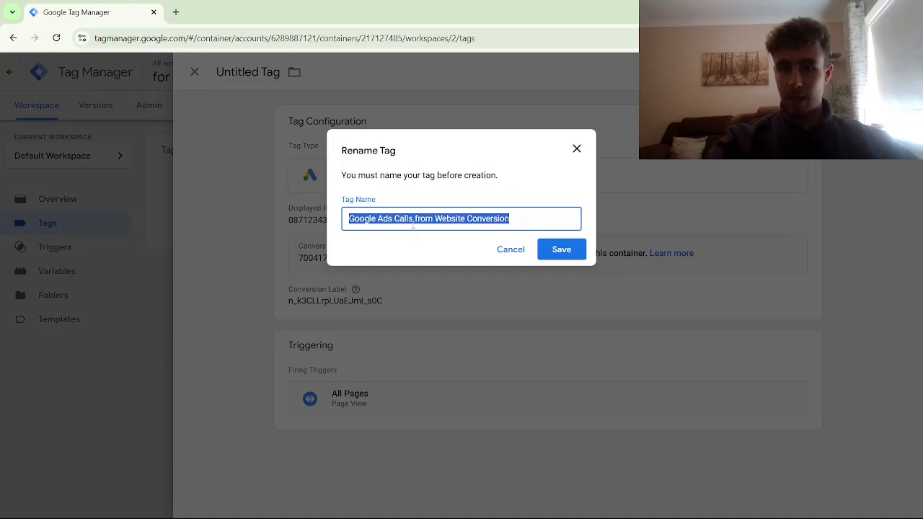
pyautogui.click(551, 249)
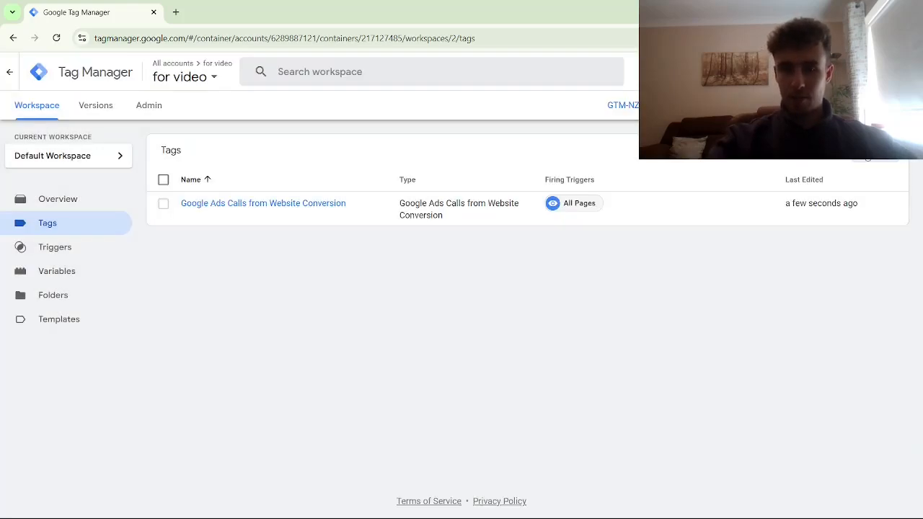
# Create a Conversion Linker tag that fires on All Pages and save it as "Conversion Linker"
pyautogui.click(870, 160)
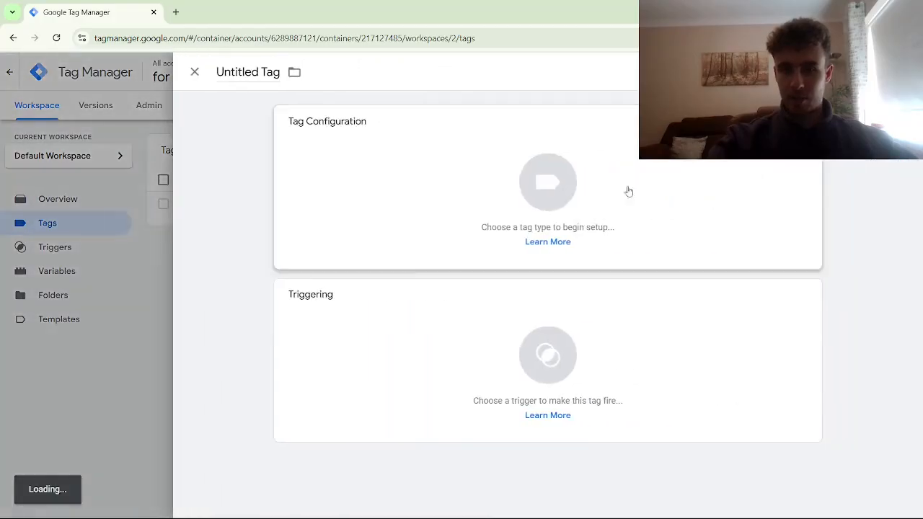
pyautogui.click(406, 209)
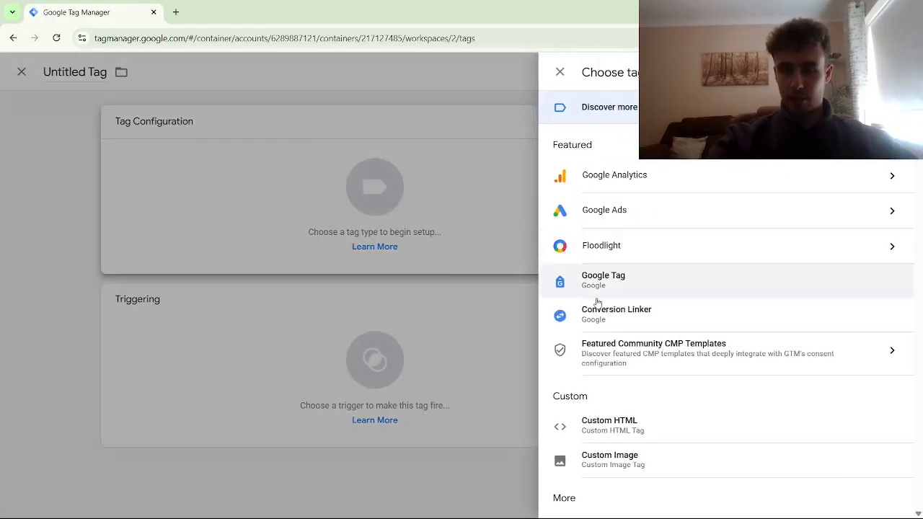
pyautogui.click(617, 314)
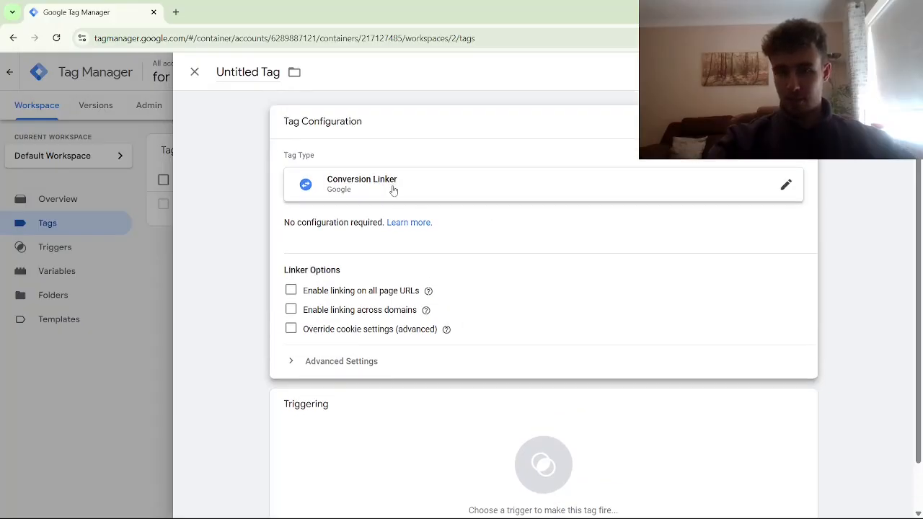
pyautogui.scroll(-2, 468, 361)
pyautogui.click(468, 361)
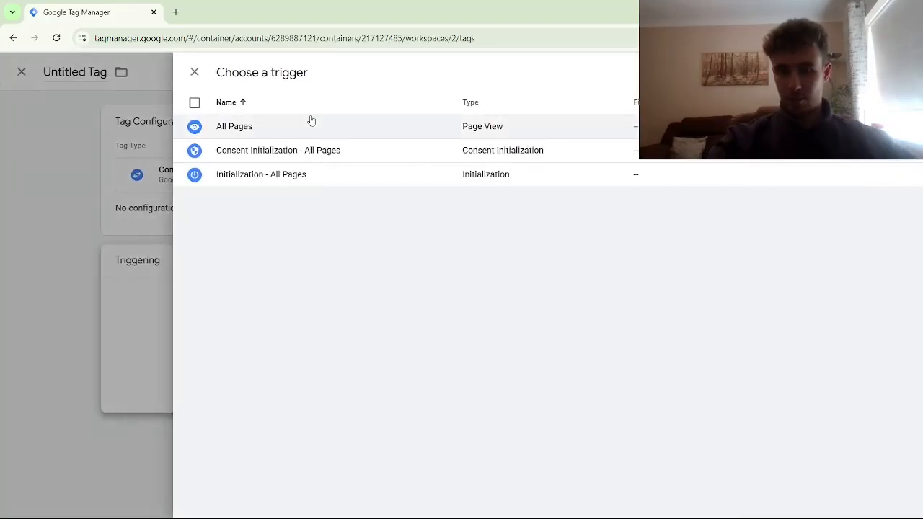
pyautogui.click(311, 122)
pyautogui.click(867, 72)
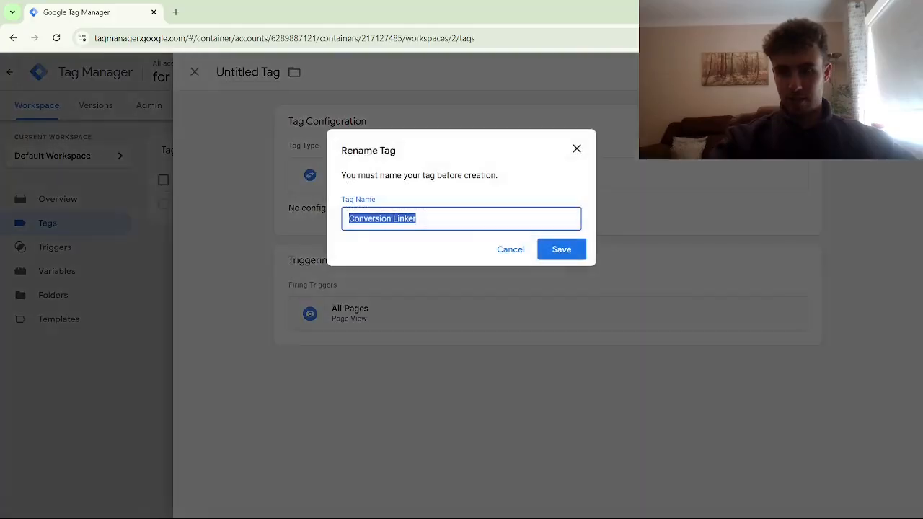
pyautogui.click(575, 252)
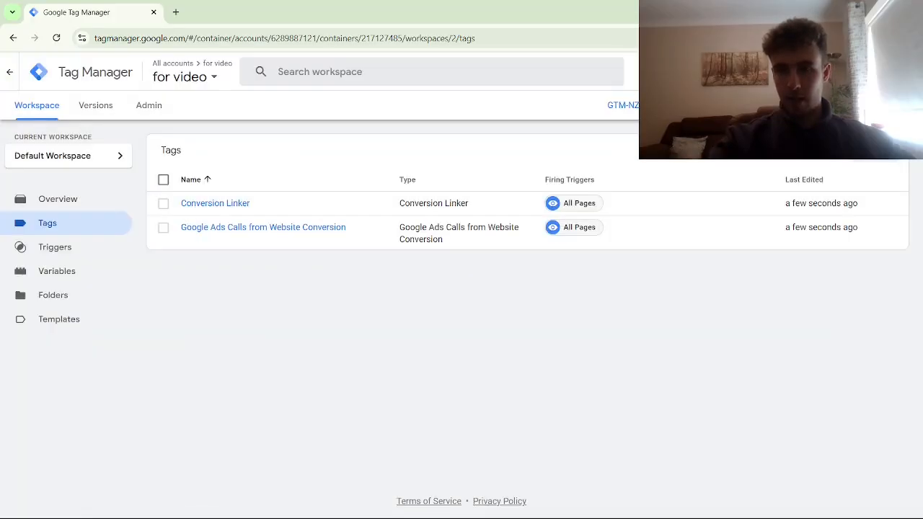
# Publish the workspace changes to the Live environment without a version name and return to the workspace's tags
pyautogui.click(885, 105)
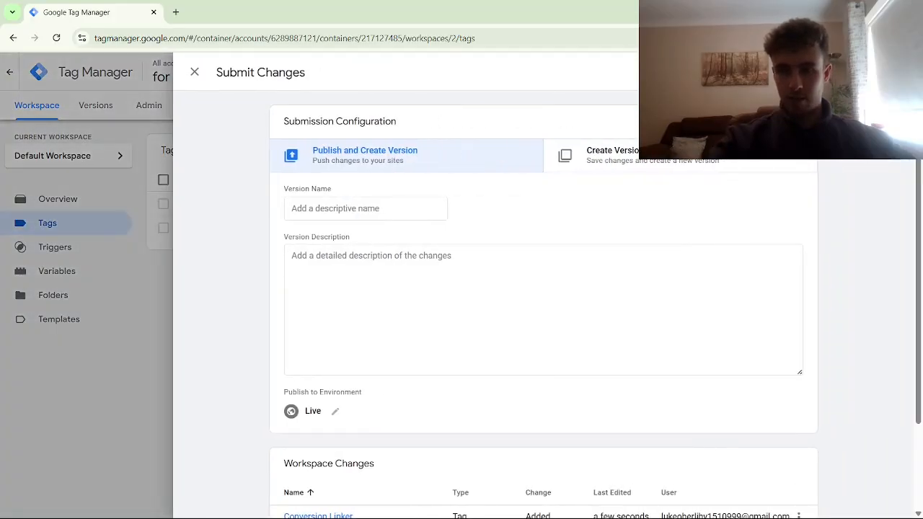
pyautogui.click(882, 72)
pyautogui.click(611, 422)
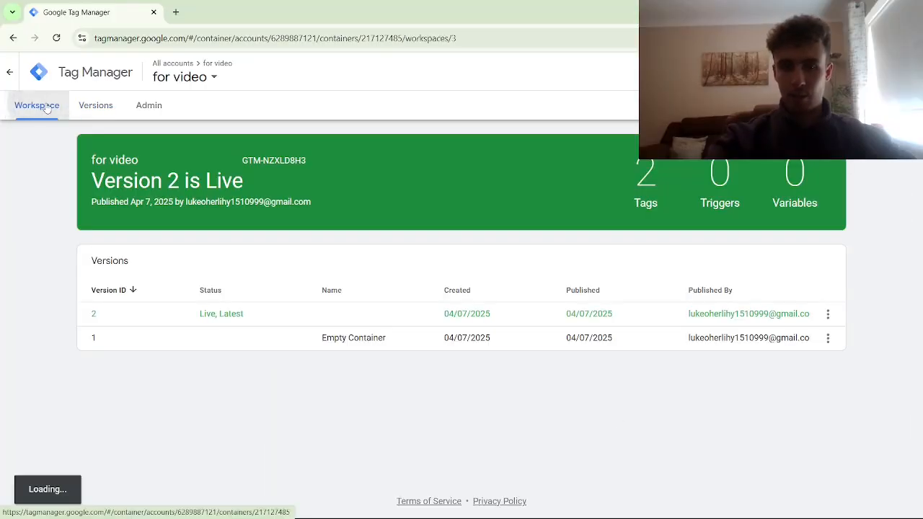
pyautogui.click(46, 107)
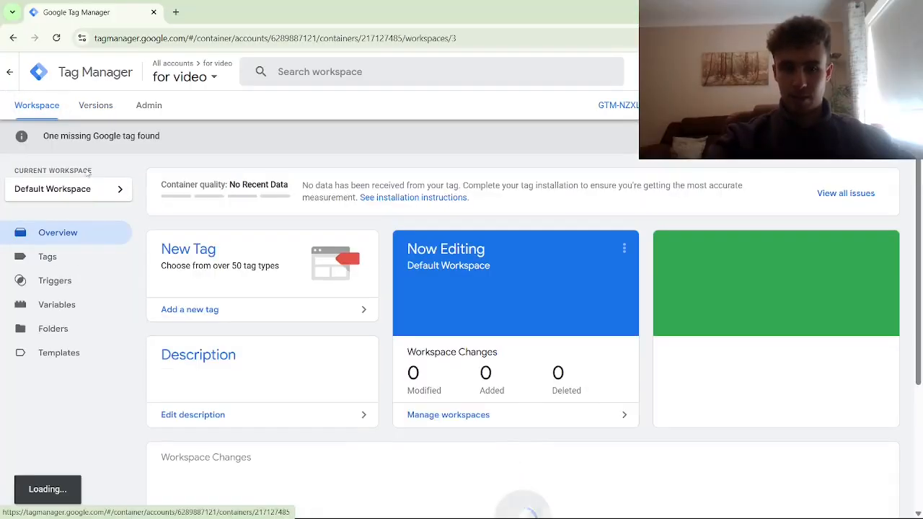
pyautogui.click(92, 258)
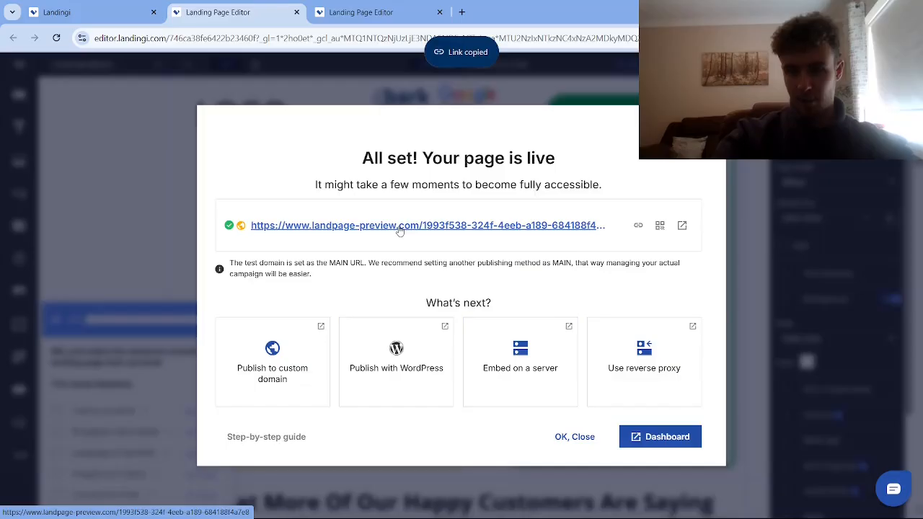
# Copy the live landing page's URL from Landingi and connect Tag Assistant to it in Tag Manager's preview mode
pyautogui.rightClick(403, 231)
pyautogui.click(451, 334)
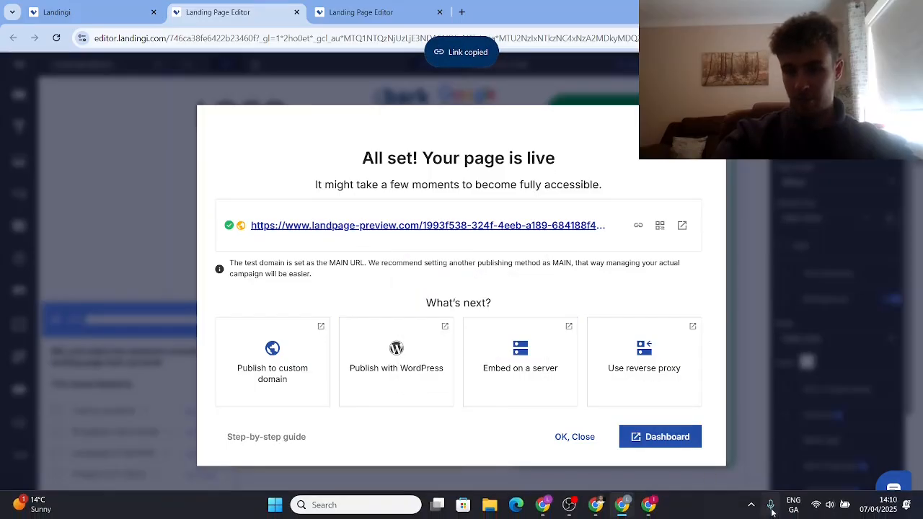
pyautogui.click(567, 505)
pyautogui.click(406, 309)
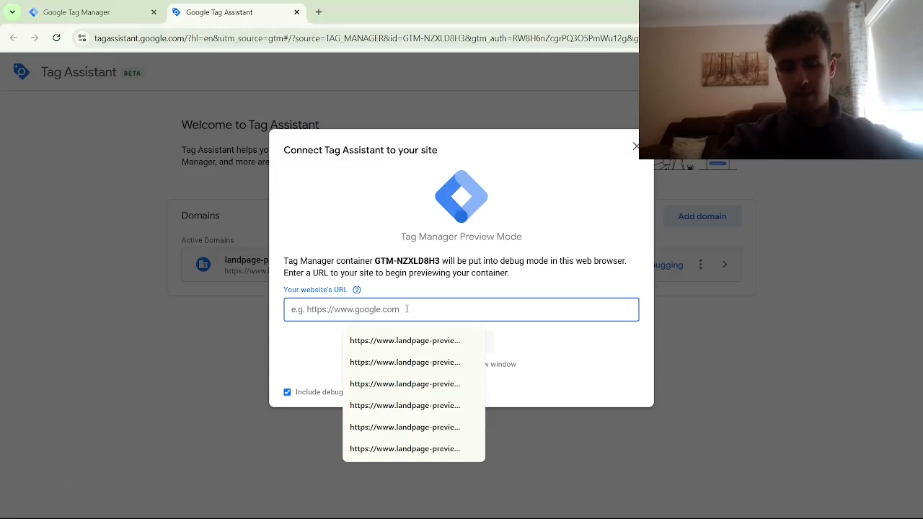
pyautogui.hotkey('ctrl', 'v')
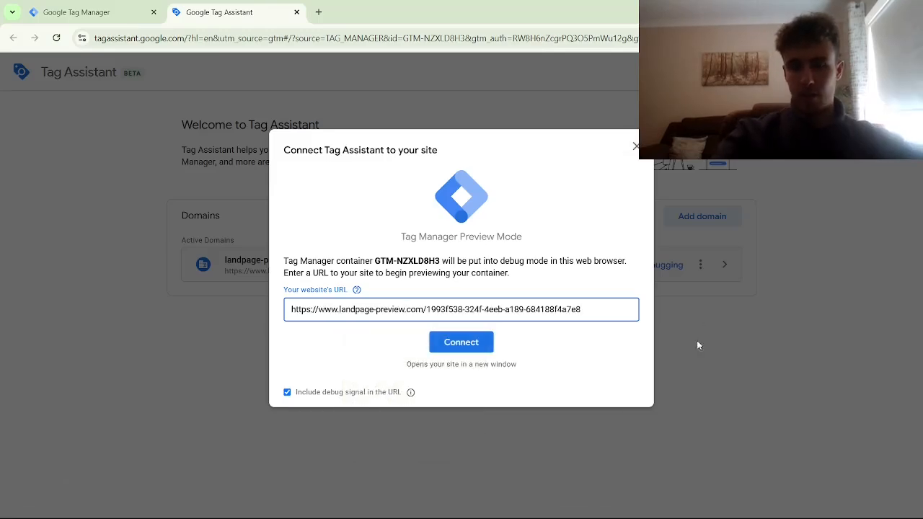
pyautogui.click(462, 345)
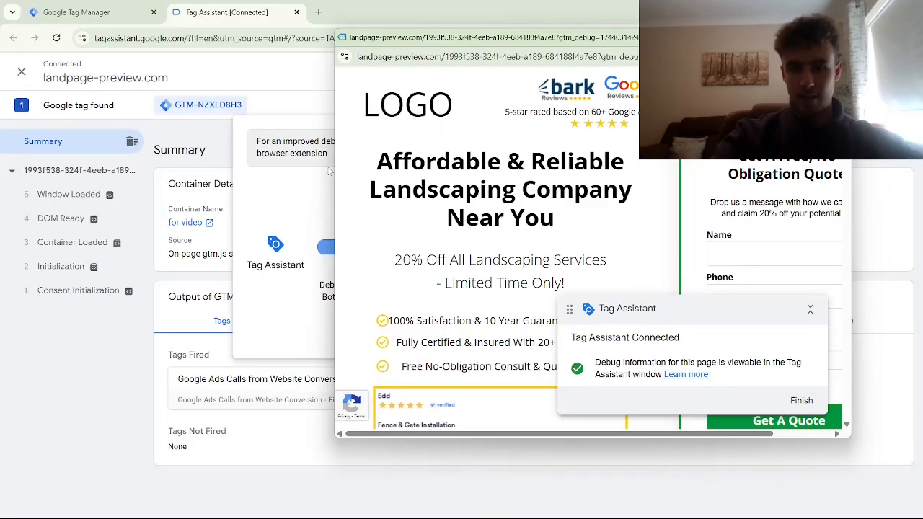
# Review the tags fired in Tag Assistant and check the status of the "for video" call conversion in Google Ads
pyautogui.moveTo(332, 168); pyautogui.dragTo(598, 168)
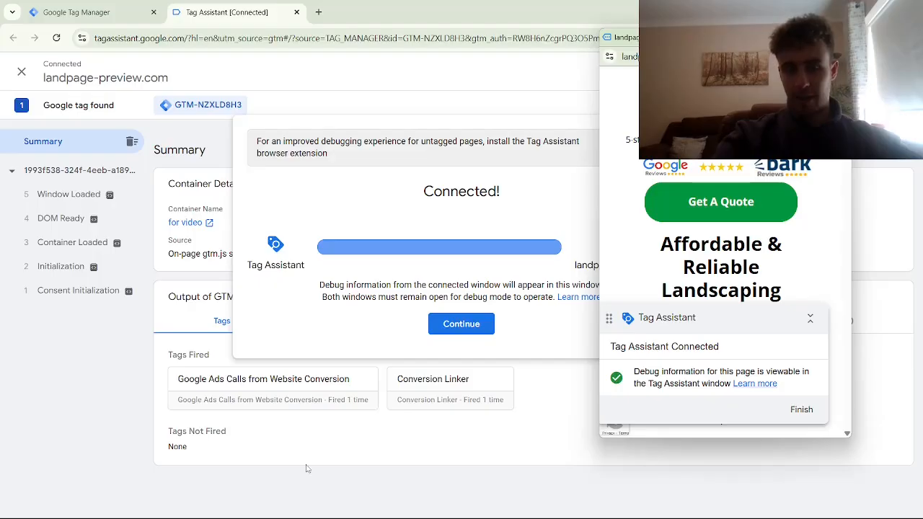
pyautogui.scroll(-10, 745, 182)
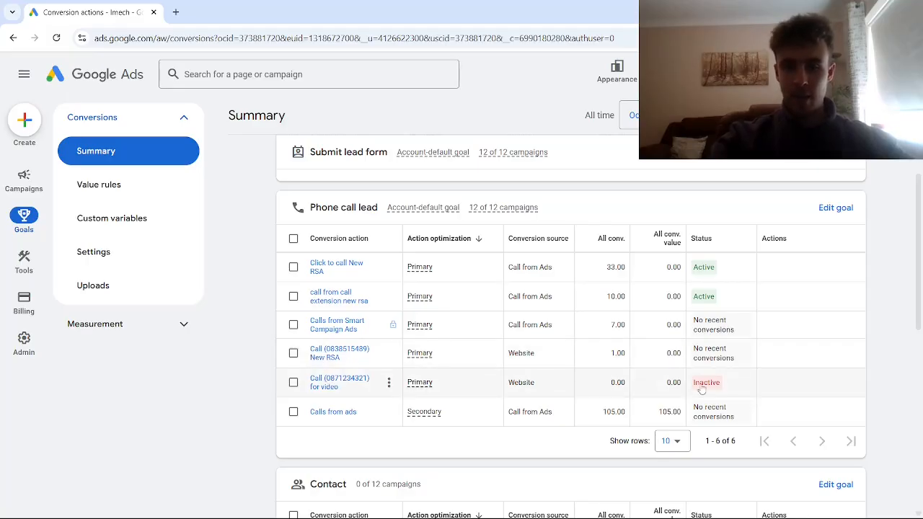
pyautogui.moveTo(701, 390)
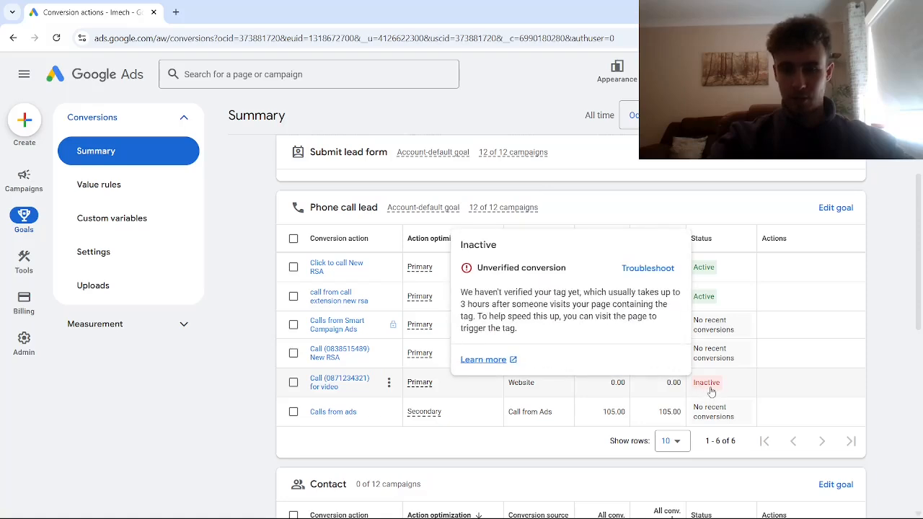